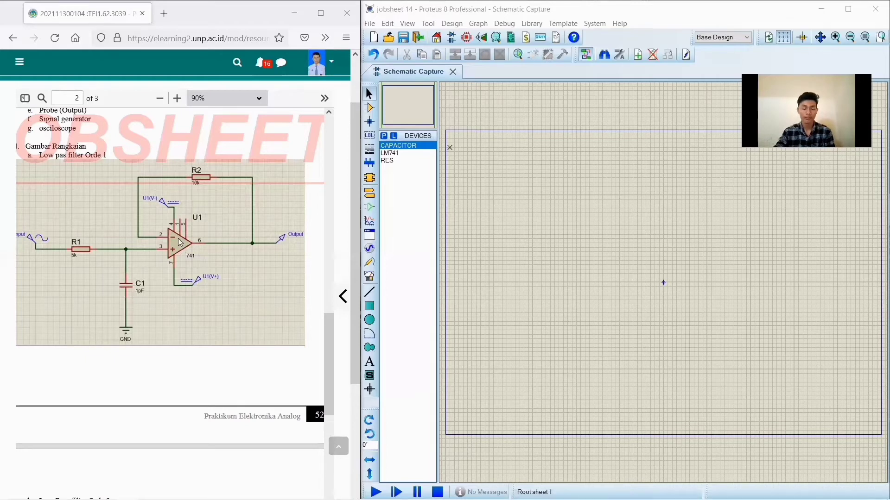
Add the 741 op-amp to the device list and place it mid-sheet, flipped so its inverting input is on top.
click(399, 155)
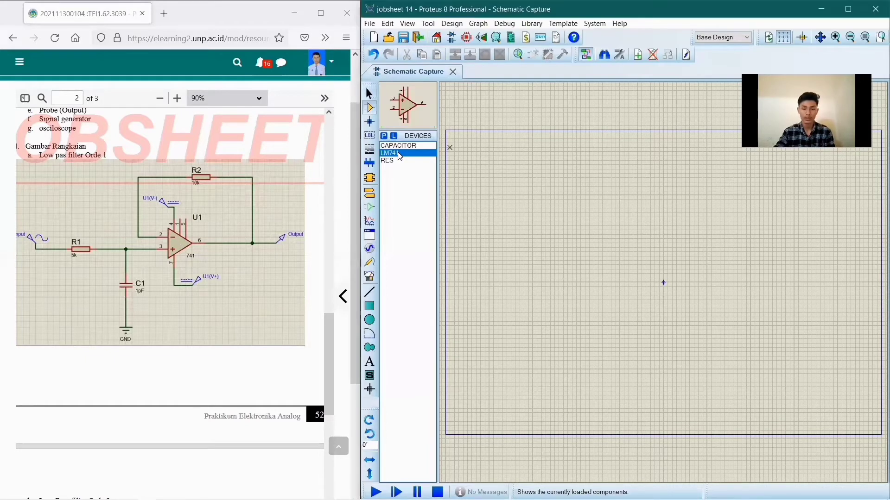
click(384, 135)
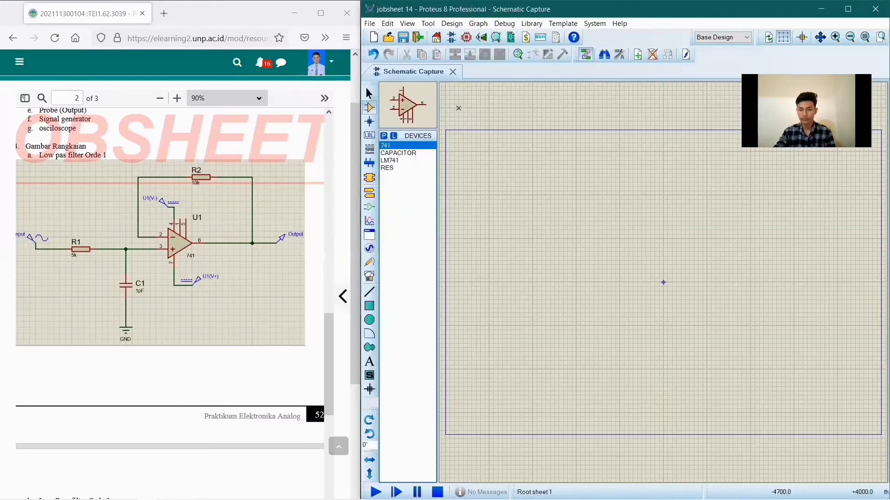
click(589, 256)
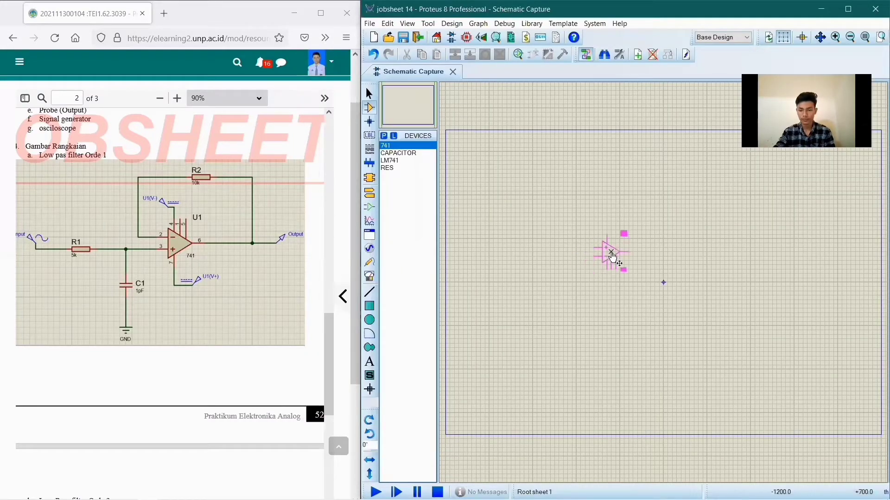
right_click(645, 278)
click(647, 290)
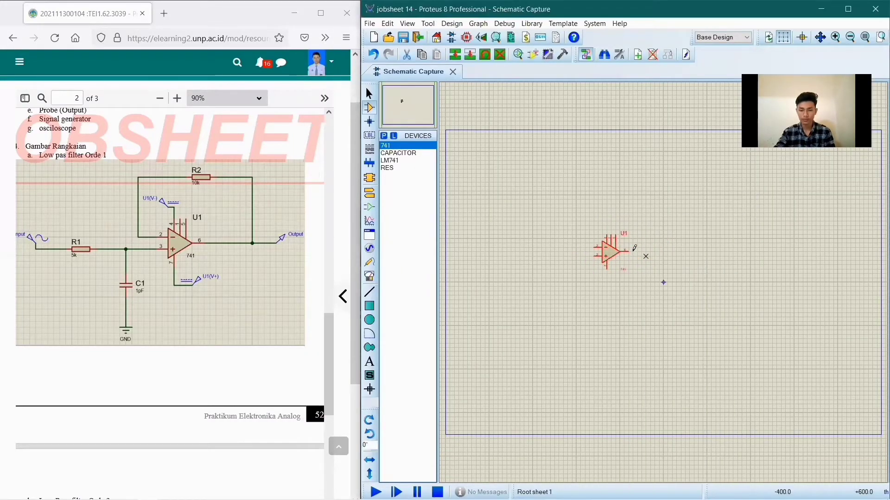
click(622, 288)
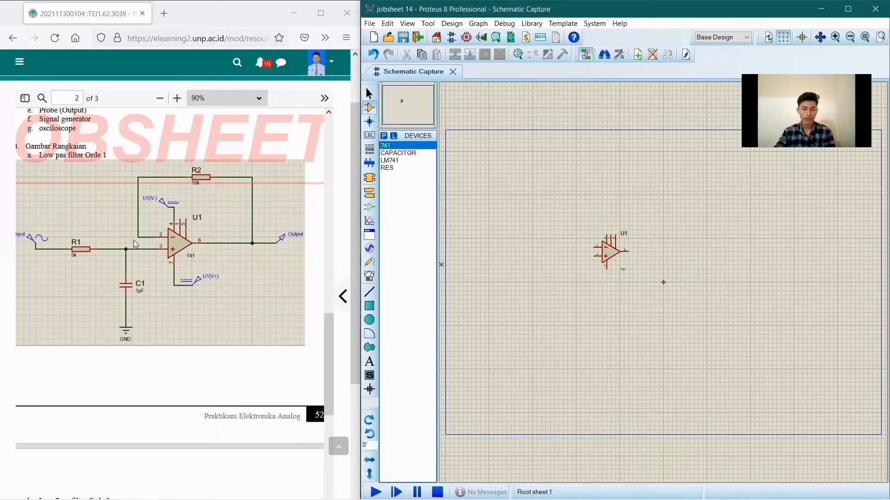
Place a CAPACITOR below and to the left of the op-amp.
click(398, 153)
click(659, 291)
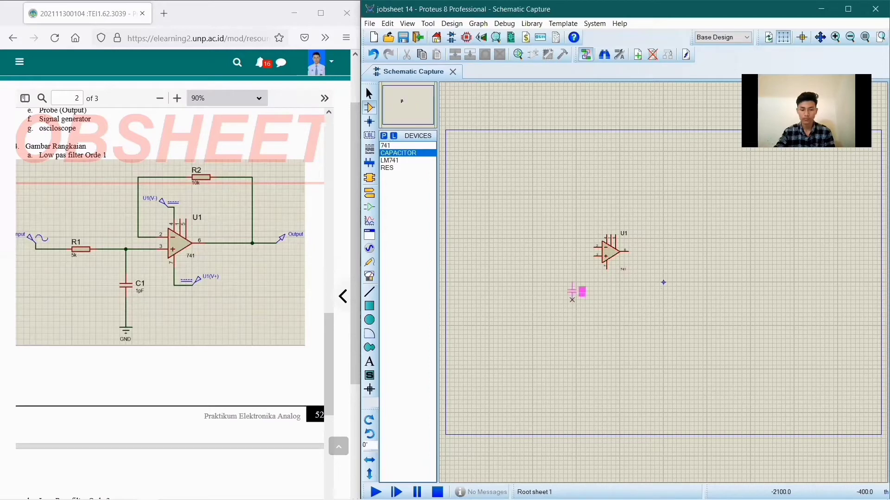
click(547, 305)
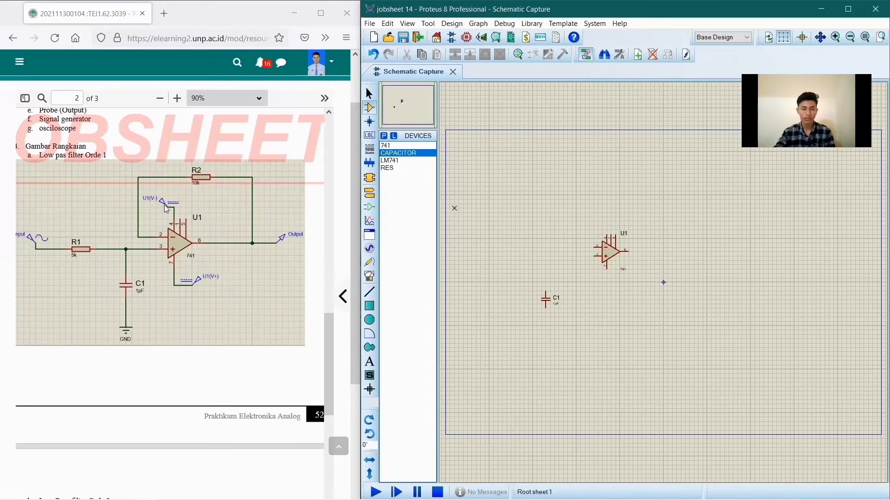
Place two RES resistors, one to the left of the op-amp above the capacitor's level and one above the op-amp.
click(399, 162)
click(398, 168)
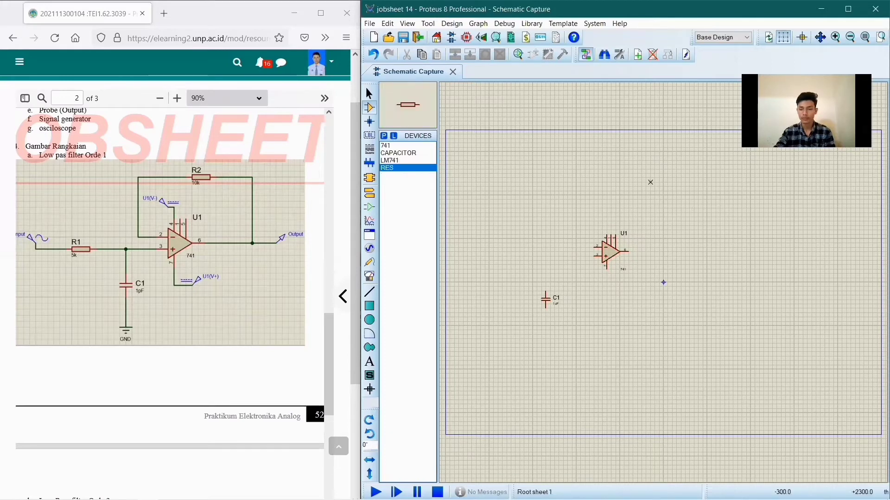
click(373, 55)
key(ctrl+y)
click(509, 269)
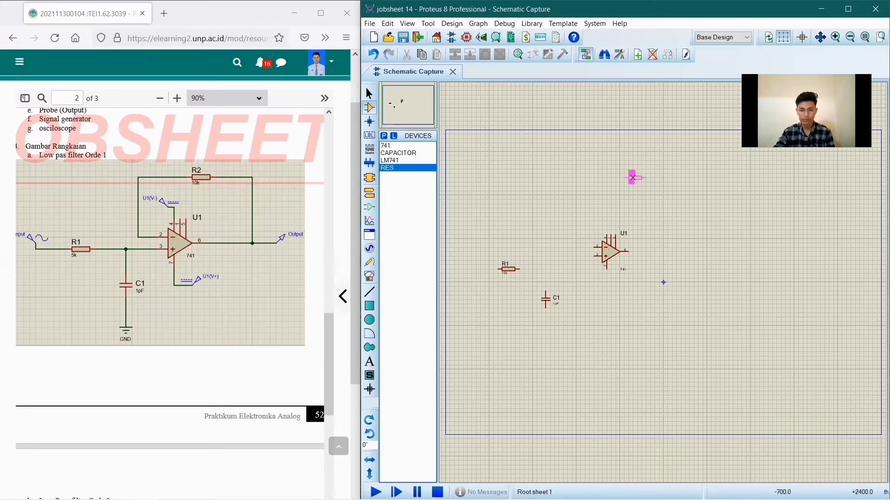
click(620, 169)
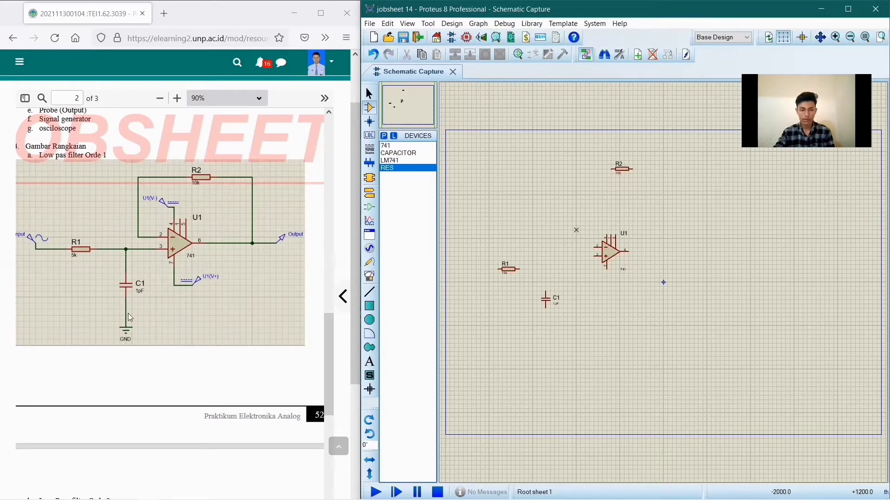
Place a GROUND terminal directly below capacitor C1.
click(371, 192)
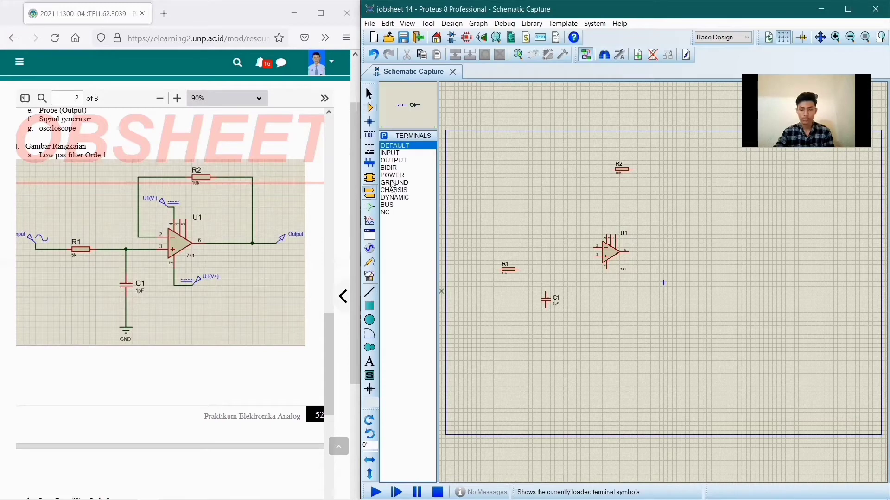
click(395, 183)
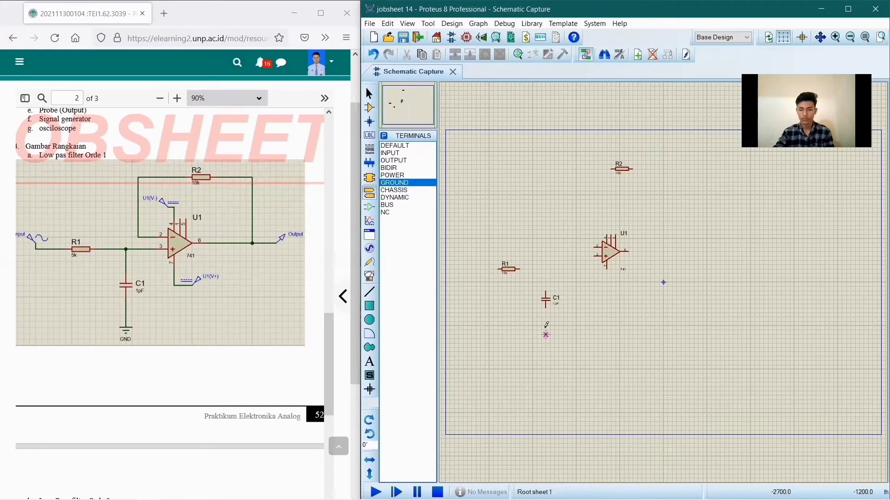
click(549, 328)
scroll(667, 284, up, 2)
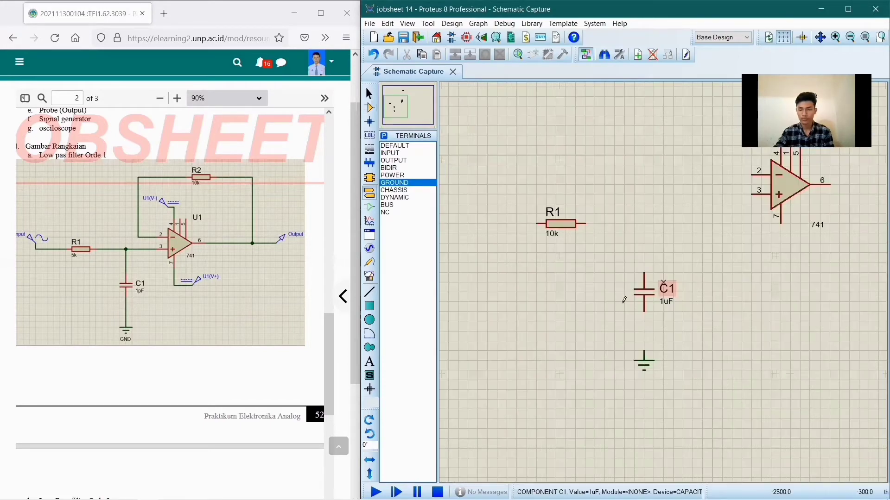
scroll(773, 251, down, 2)
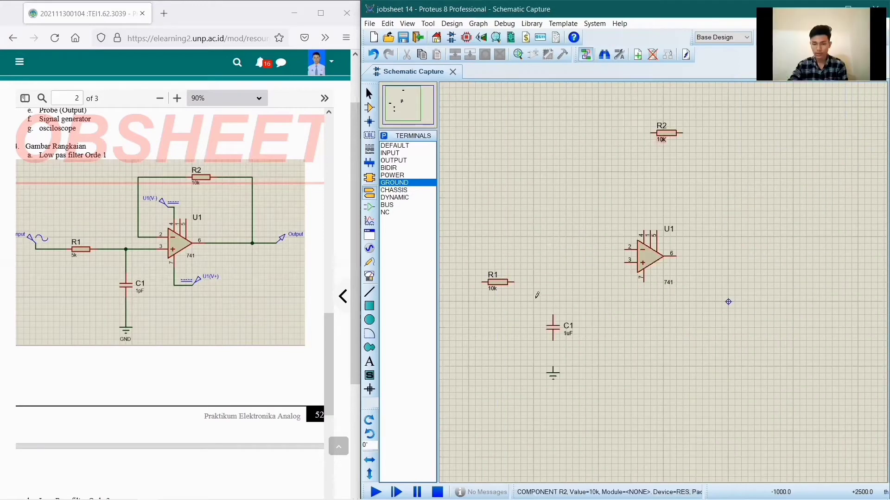
Move the op-amp down so pin 3 lines up with R1, and wire R1's right end to pin 3.
click(652, 261)
drag(652, 262, 653, 280)
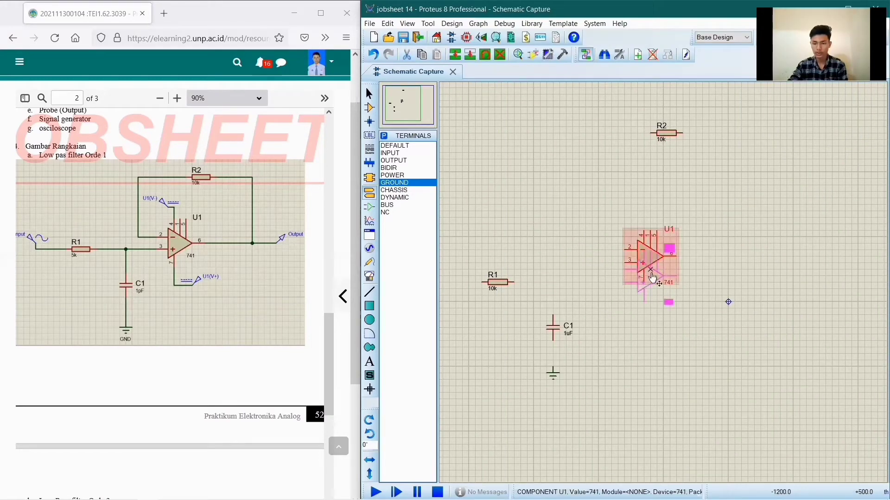
click(623, 280)
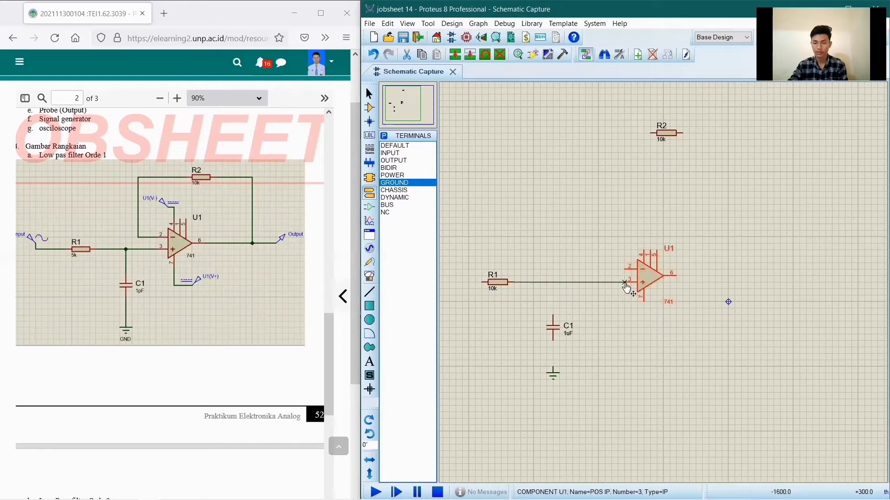
Wire C1's upper end to the wire between R1 and pin 3, and its lower end to the ground terminal.
click(553, 316)
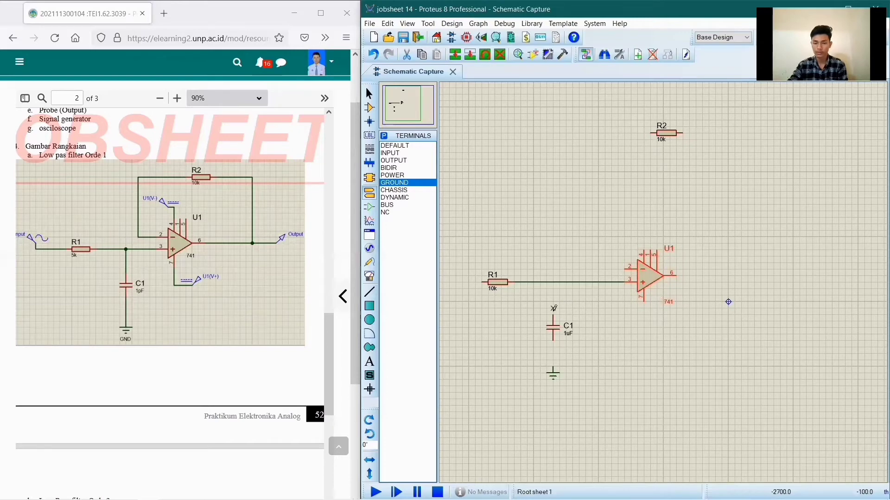
click(553, 281)
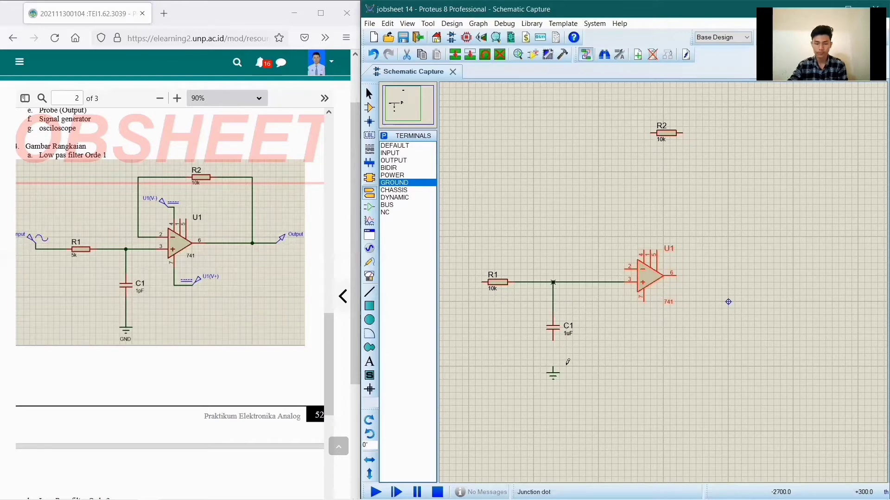
click(556, 339)
click(553, 366)
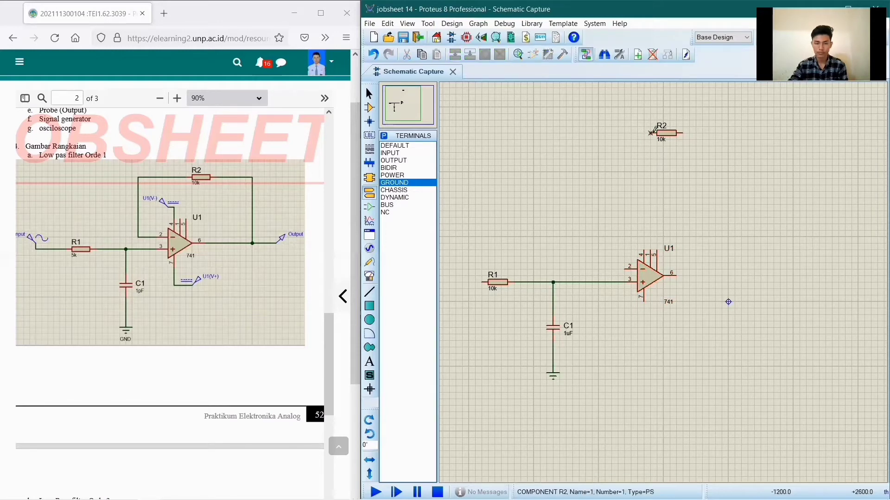
Wire R2's left end to op-amp pin 2, and move R2 with its wire down closer to the op-amp.
click(574, 262)
click(625, 264)
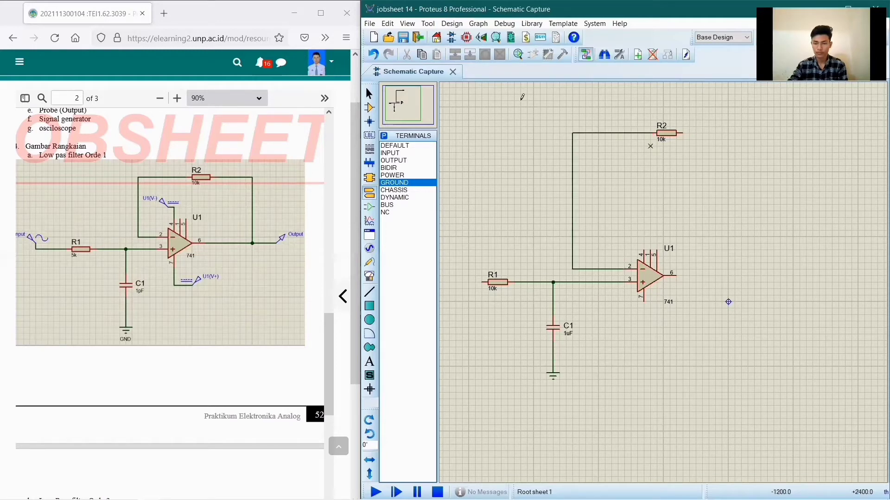
drag(520, 107, 800, 166)
drag(661, 182, 659, 184)
click(695, 114)
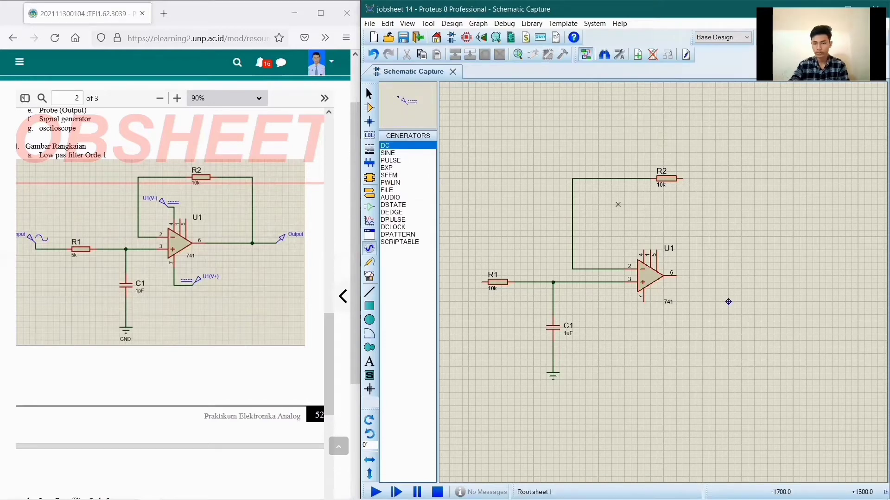
Place two DC generators, one above and one below the op-amp, slightly to its left.
click(618, 204)
click(612, 205)
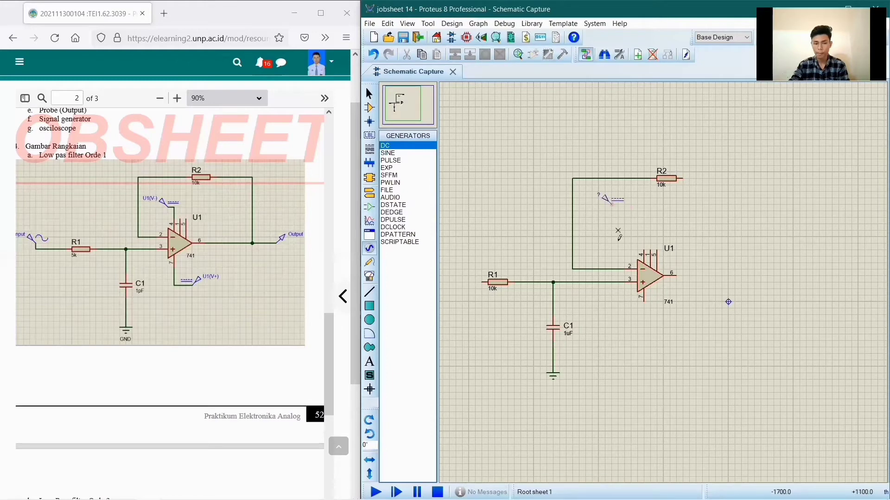
click(624, 346)
Wire the lower DC generator to op-amp pin 7 and the upper one to pin 4.
click(640, 308)
click(629, 345)
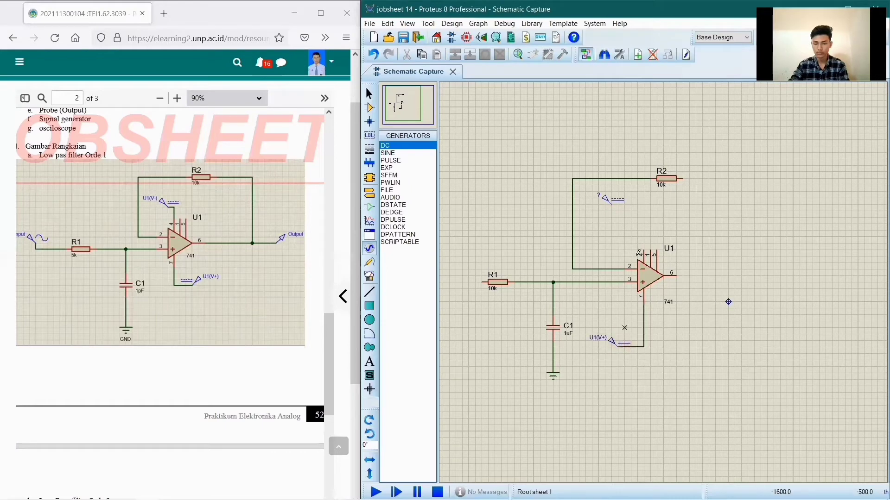
click(643, 248)
click(612, 203)
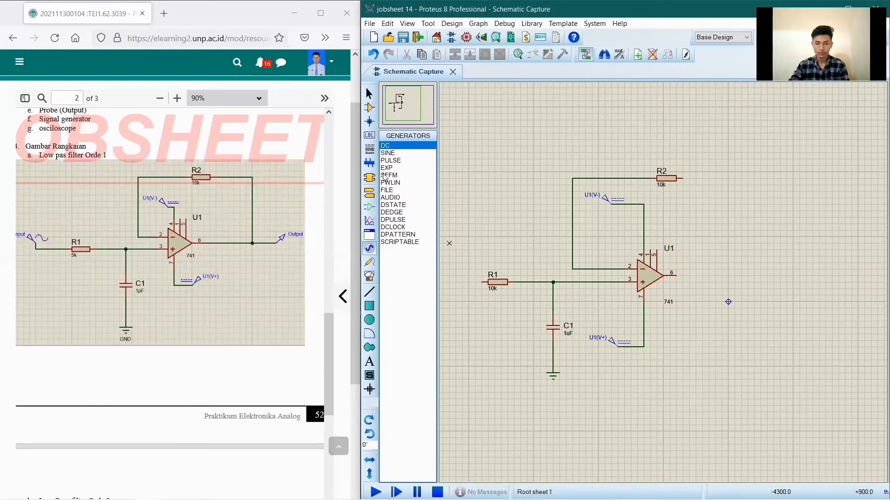
Place a SINE generator to the left of R1 and connect it to R1's free end.
click(400, 154)
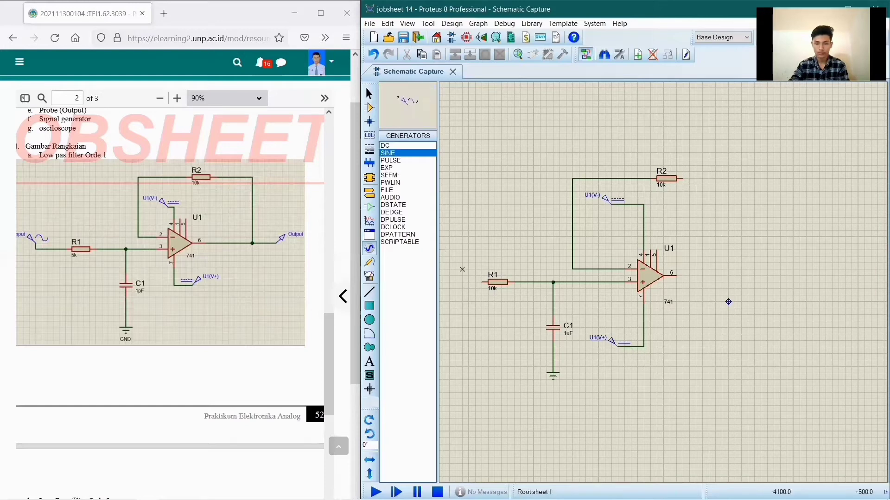
click(458, 278)
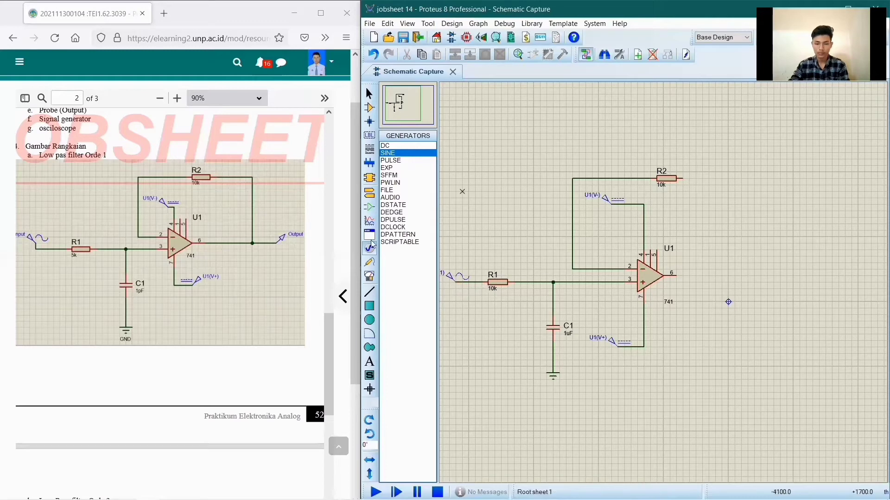
Place a VOLTAGE probe wired to op-amp pin 6, and connect R2's right end to that output wire.
click(369, 262)
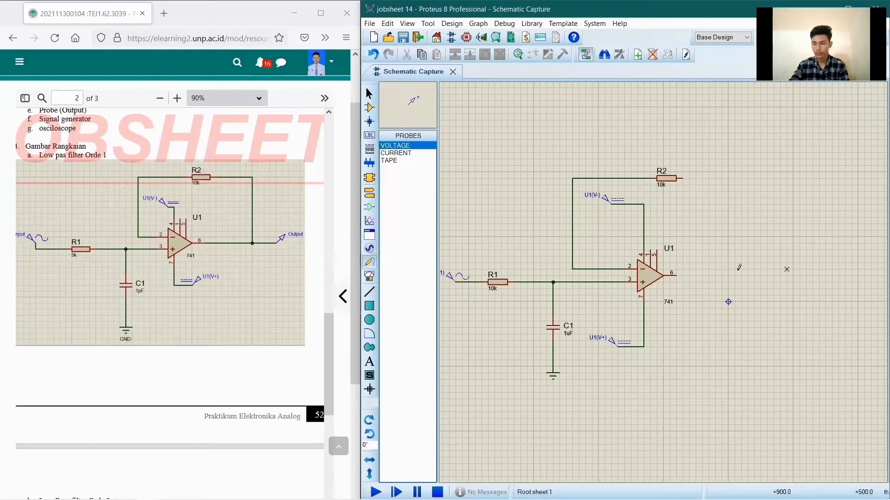
click(773, 276)
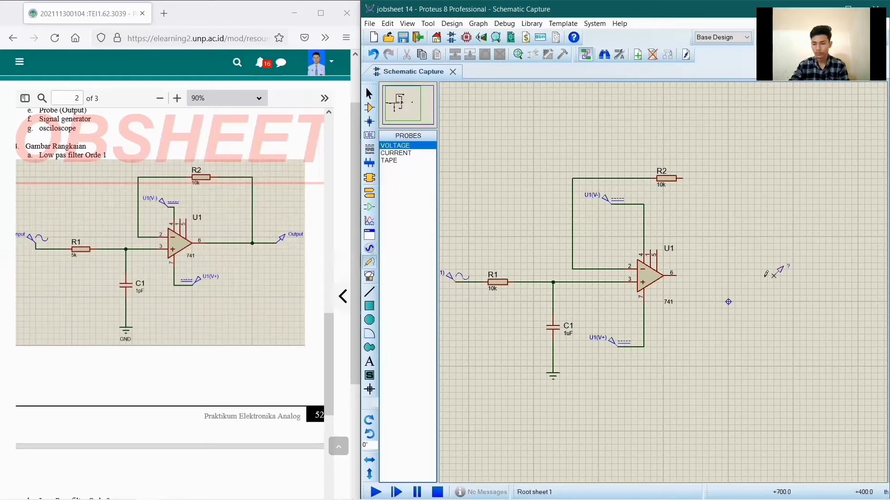
click(676, 275)
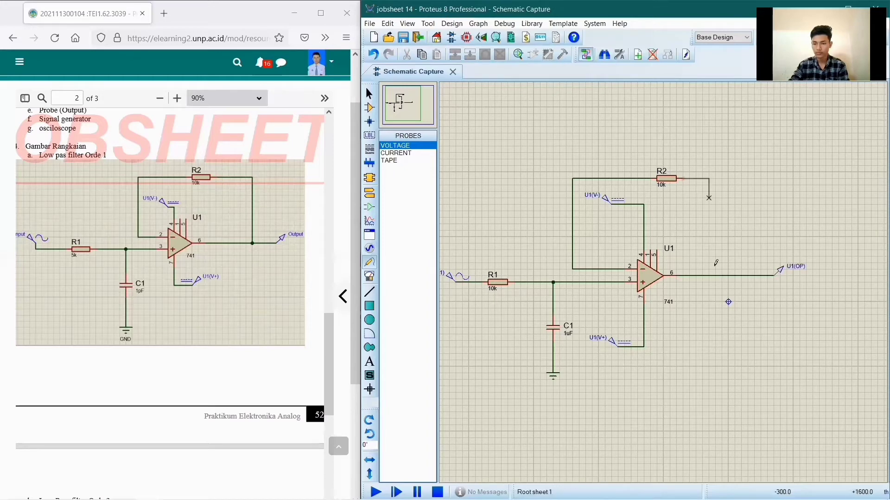
click(715, 276)
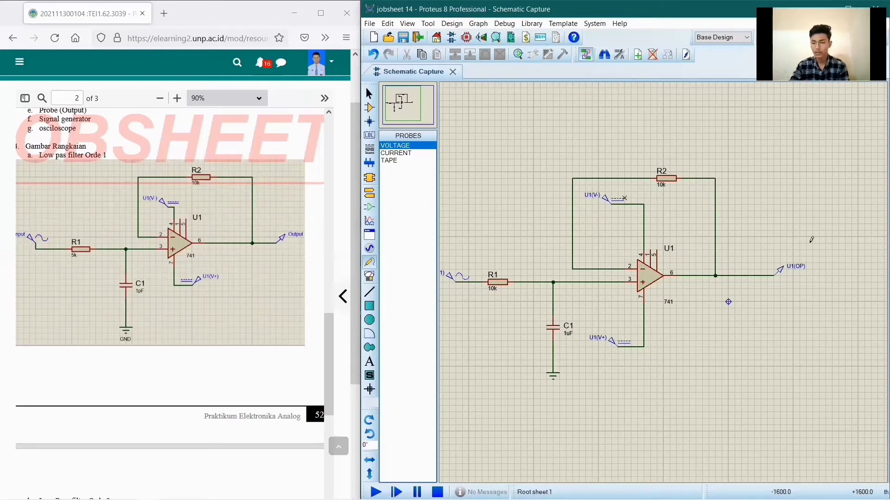
Set the value of resistor R1 to 5k.
scroll(644, 276, down, 1)
scroll(598, 271, up, 1)
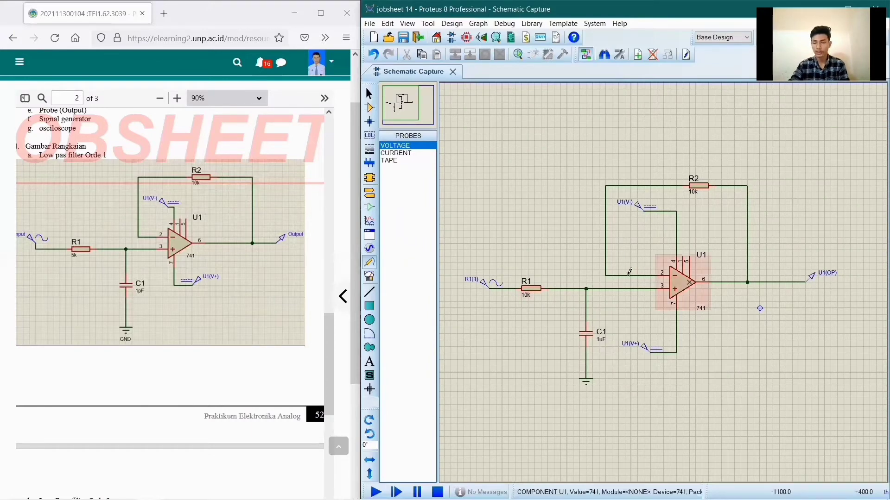
double_click(526, 296)
key(Home)
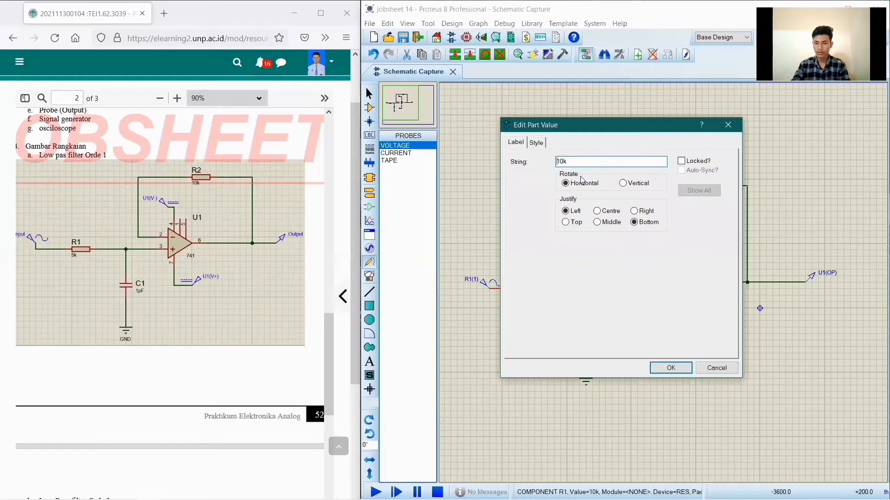
key(Delete)
key(Delete)
text(5k)
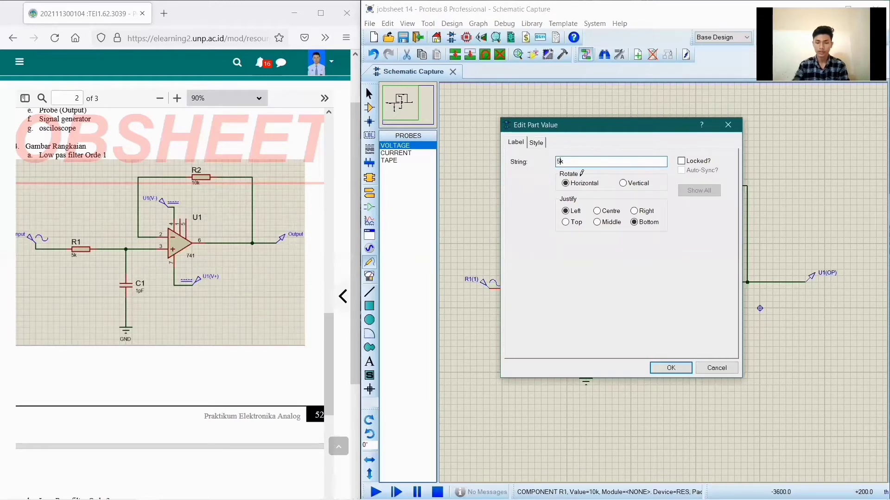
key(Return)
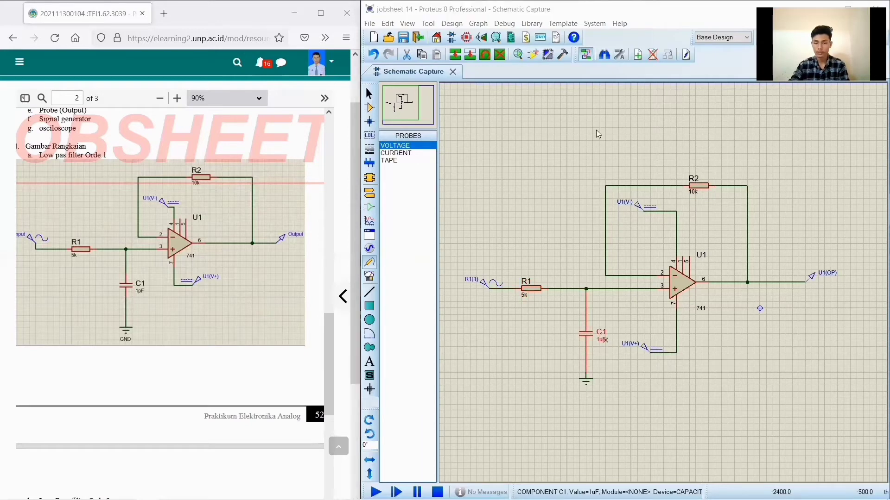
Set the value of capacitor C1 to 1pF.
text(1pF)
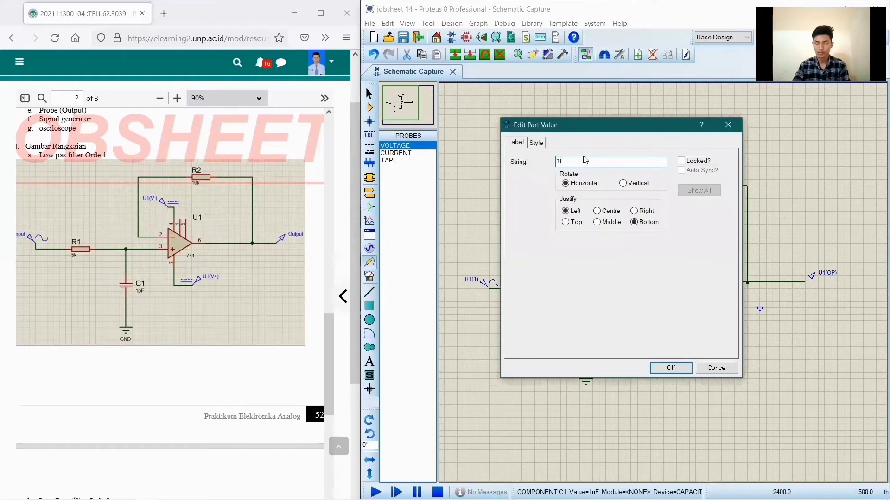
key(Return)
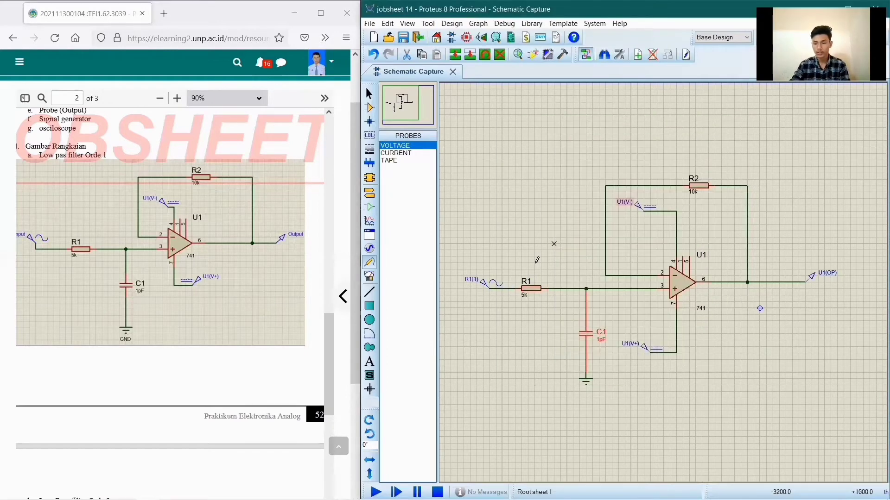
click(534, 250)
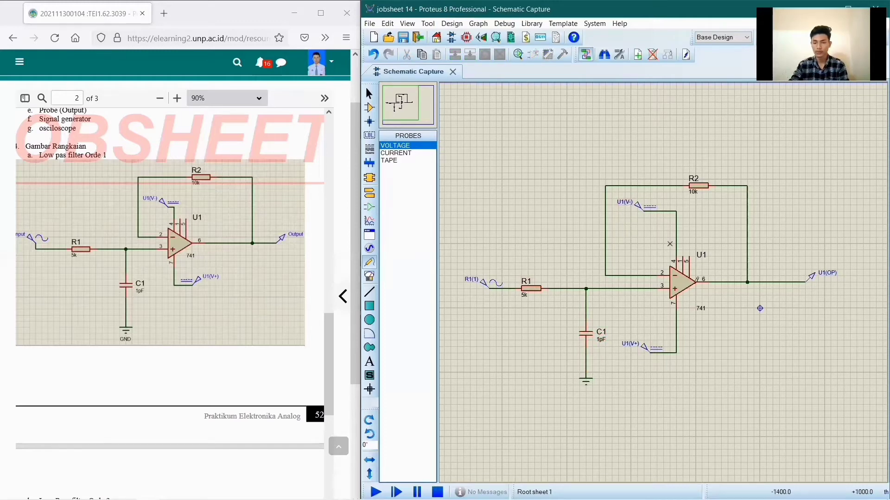
Set the voltage of the upper DC generator, U1(V-), to -12 V.
double_click(644, 204)
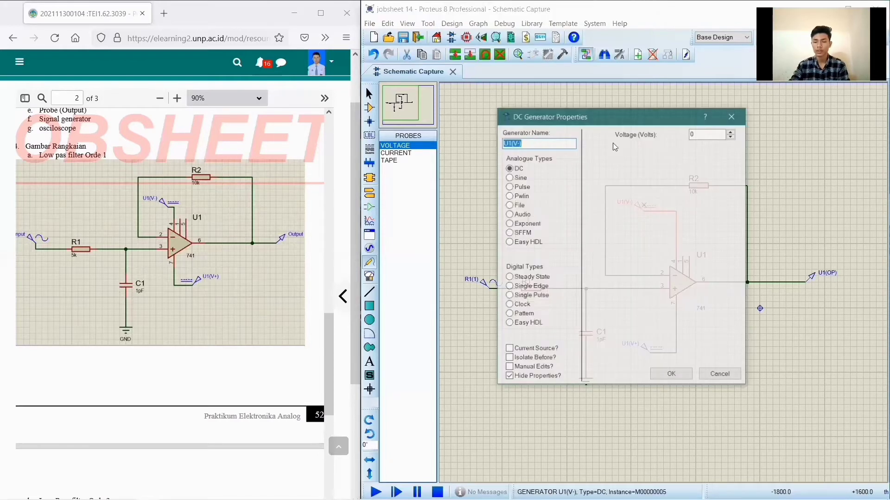
click(702, 134)
key(BackSpace)
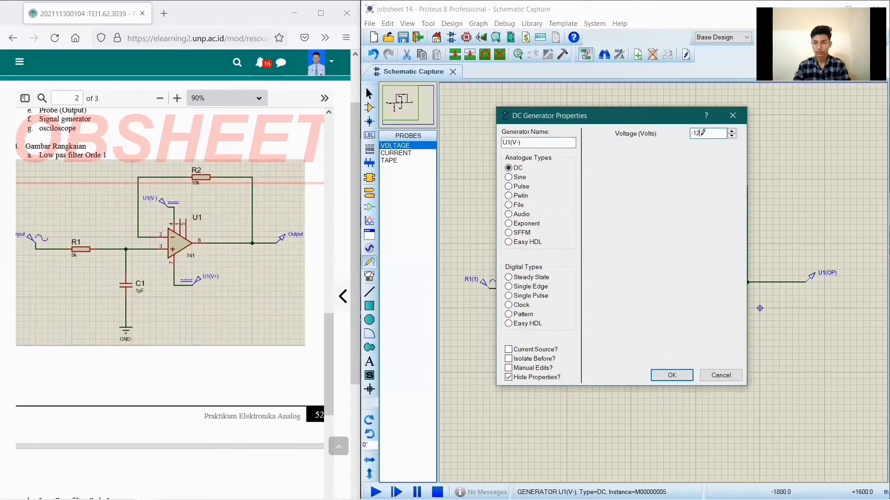
key(Return)
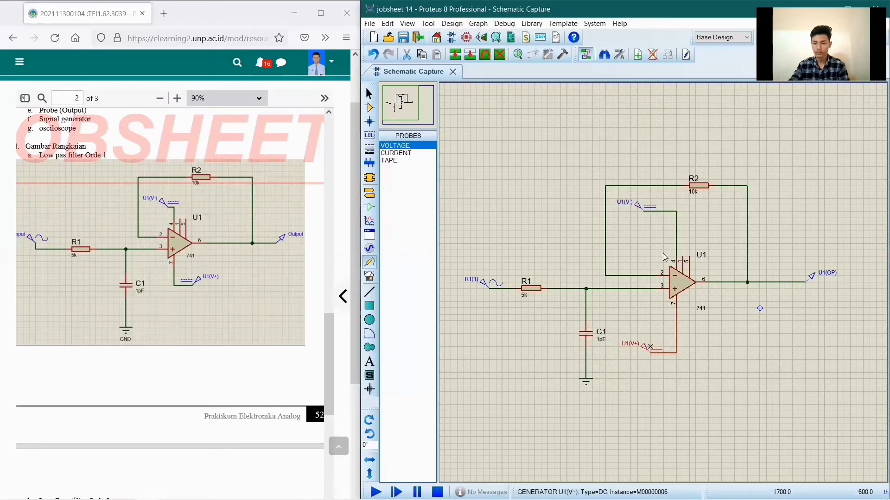
Set the voltage of the lower DC generator, U1(V+), to 12 V.
click(701, 133)
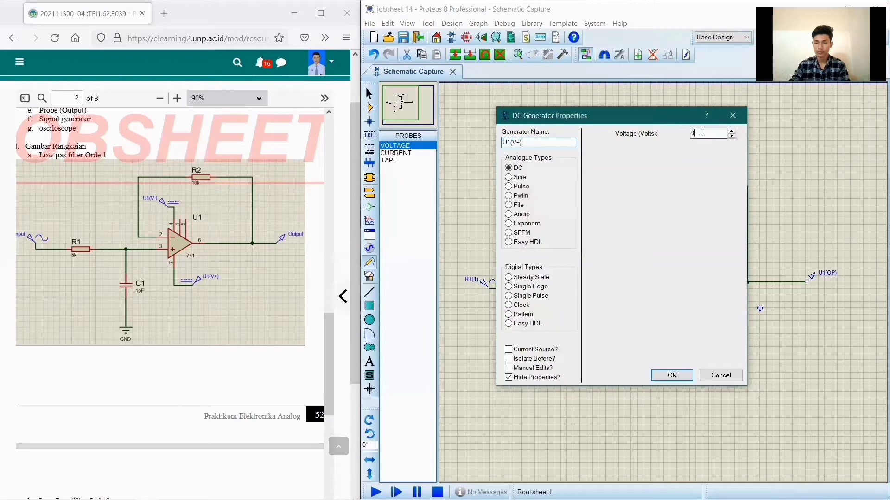
key(BackSpace)
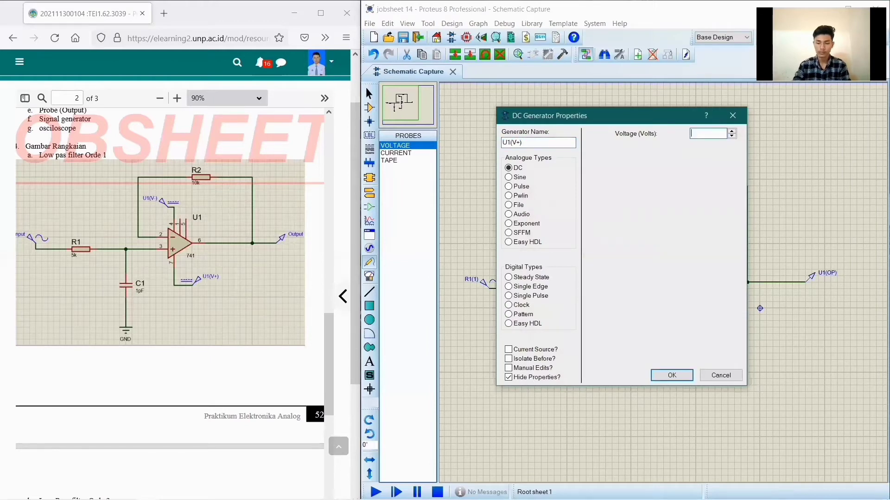
text(12)
key(Return)
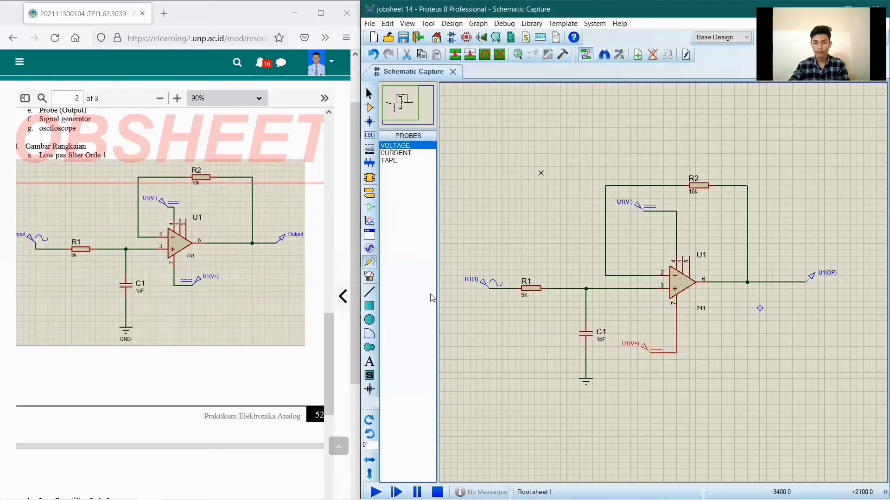
Consult the job sheet's work steps and set the sine input generator's amplitude to 2 V and its frequency to 1k.
scroll(287, 229, down, 2)
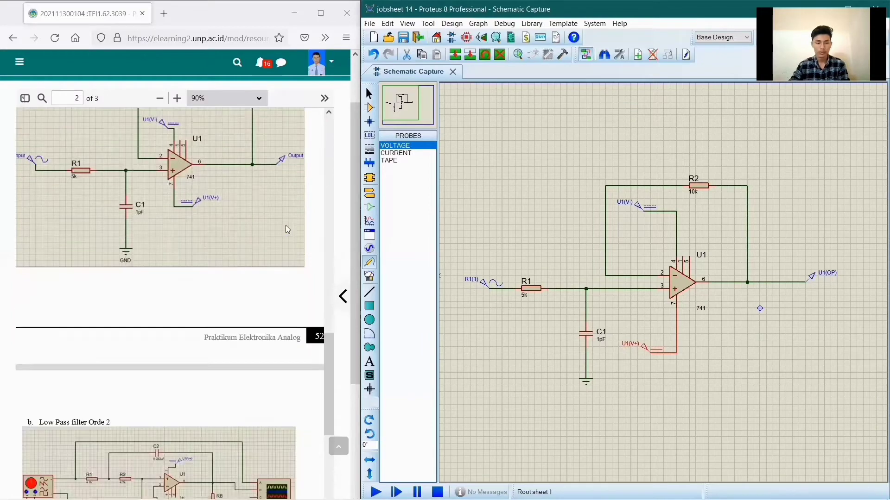
scroll(287, 229, down, 9)
scroll(287, 231, down, 1)
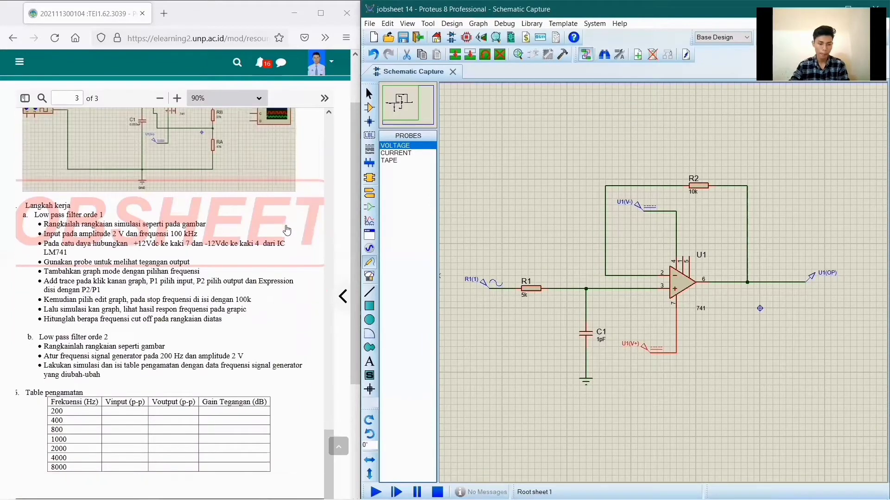
scroll(244, 193, down, 2)
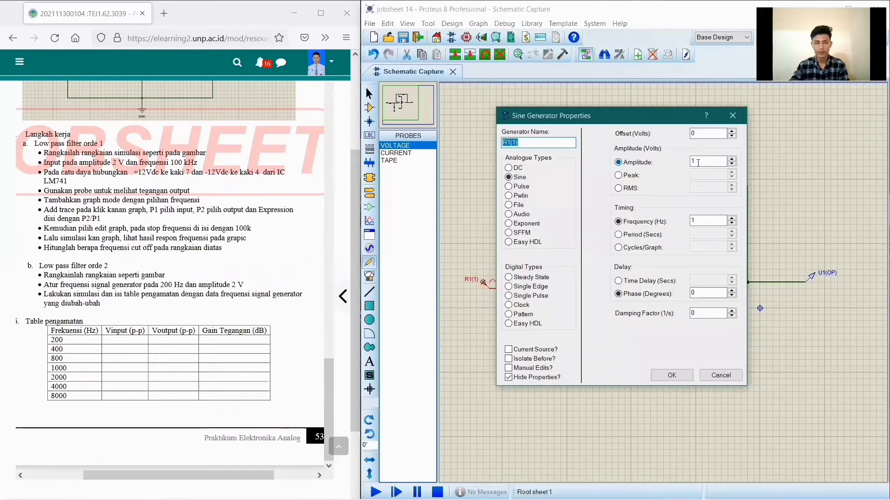
click(710, 162)
click(709, 164)
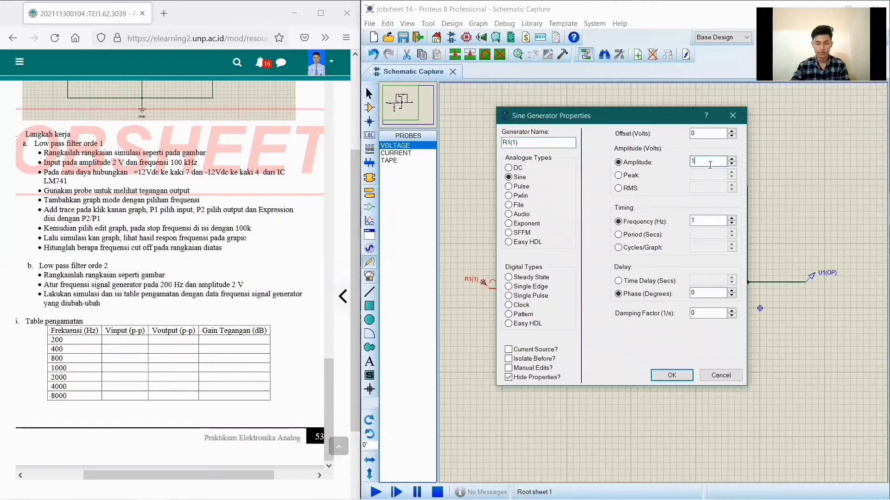
key(BackSpace)
text(2)
click(711, 225)
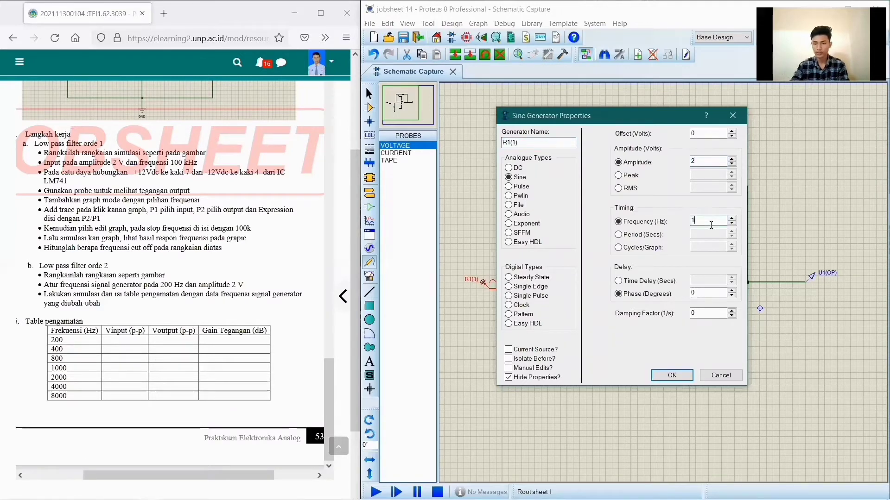
text(1k)
key(Return)
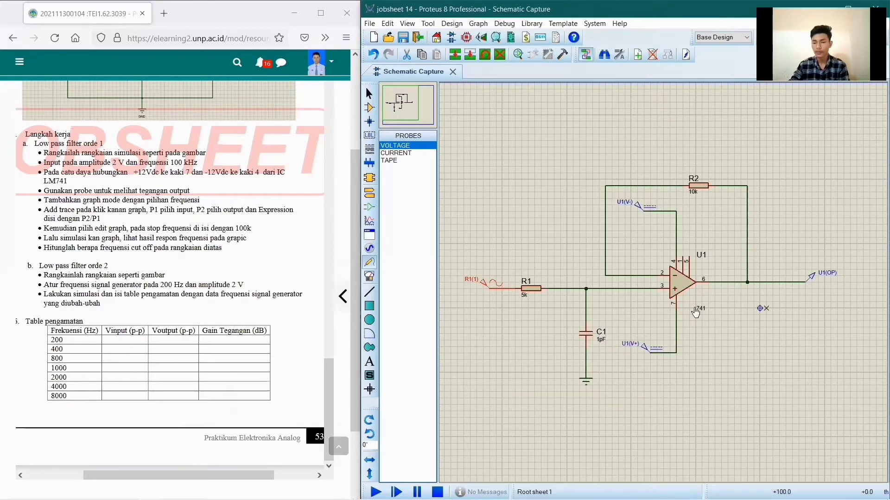
Run the circuit simulation and place a FREQUENCY graph on the sheet to the right of the output probe.
click(376, 491)
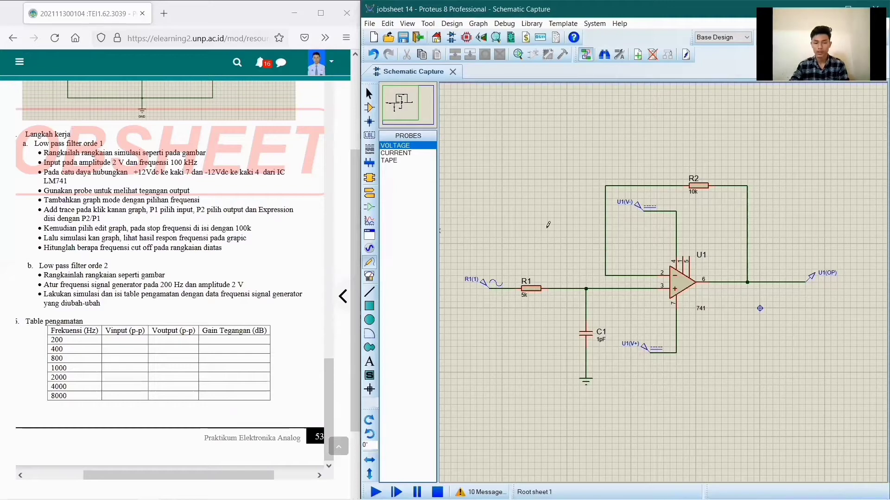
scroll(747, 292, down, 1)
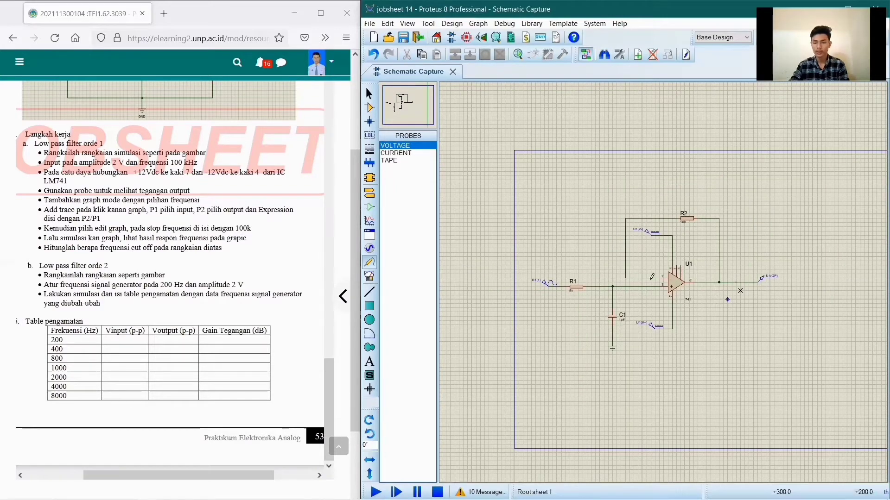
click(372, 221)
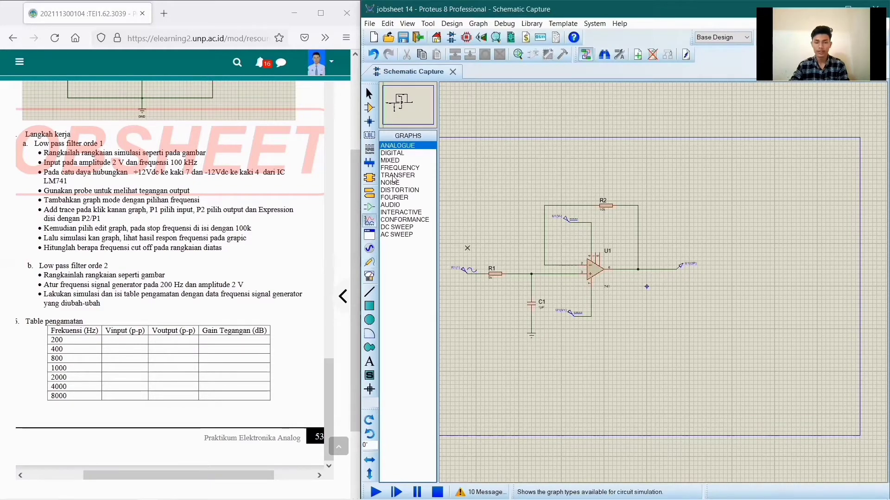
click(398, 169)
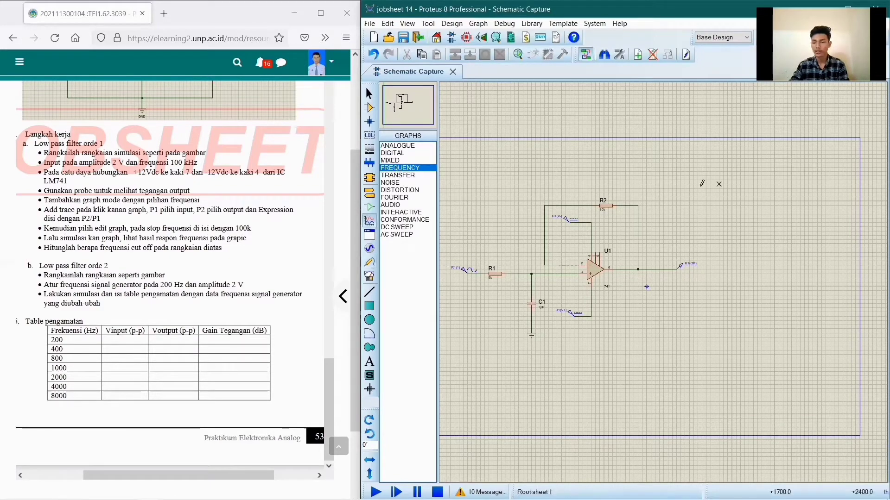
drag(699, 185, 855, 329)
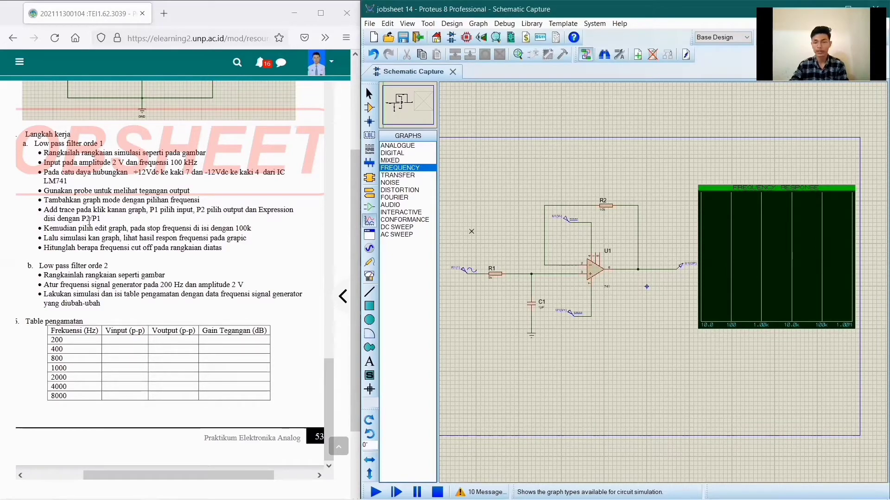
Add a phasor trace to the frequency graph with R1(1) as probe P1, U1(OP) as probe P2 and the expression P2/P1.
right_click(667, 352)
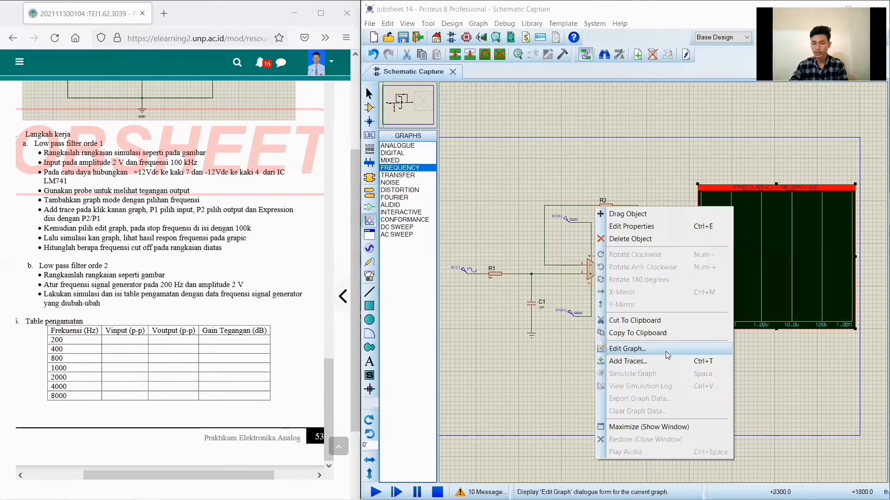
key(Return)
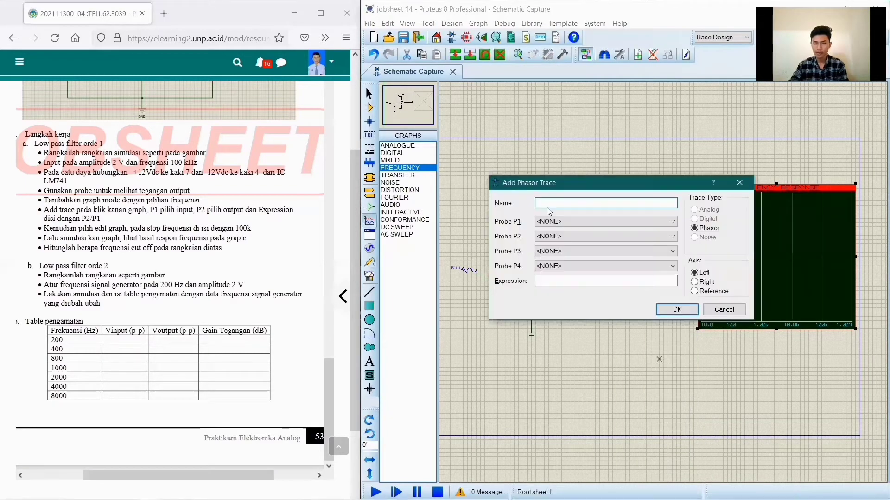
click(562, 223)
click(549, 239)
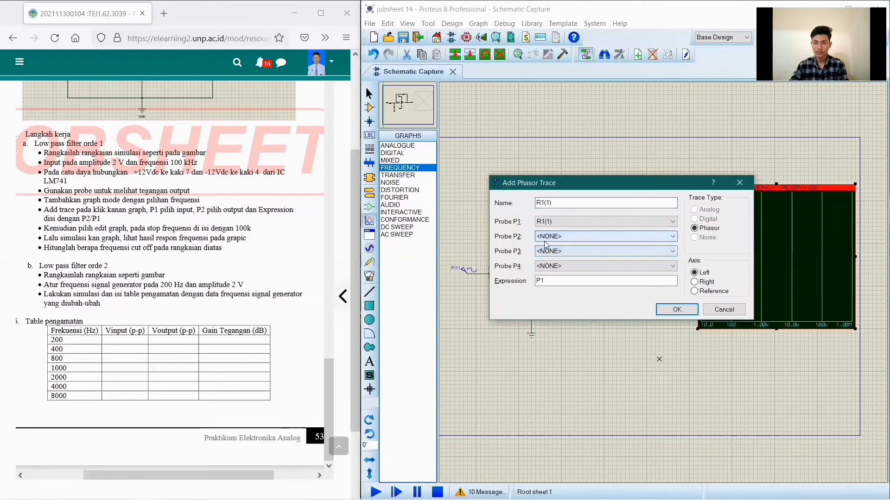
click(554, 237)
click(553, 240)
click(553, 238)
click(552, 262)
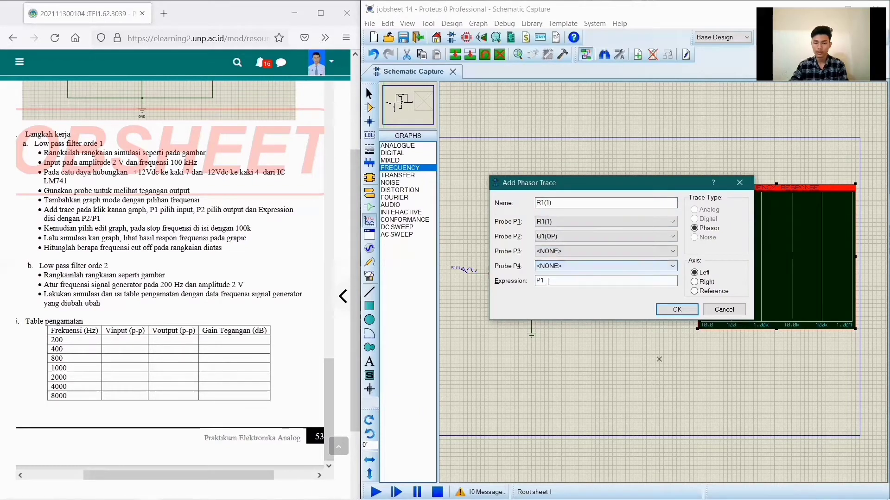
click(548, 282)
key(Left)
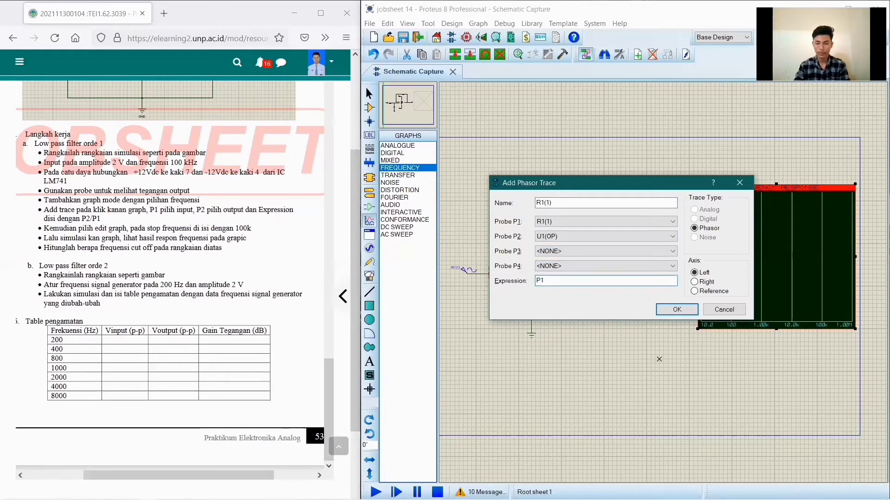
text(2/P)
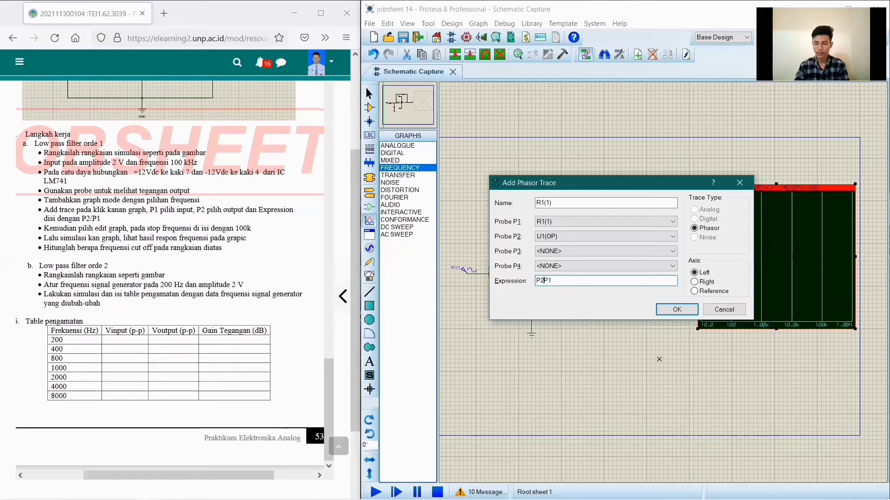
key(Return)
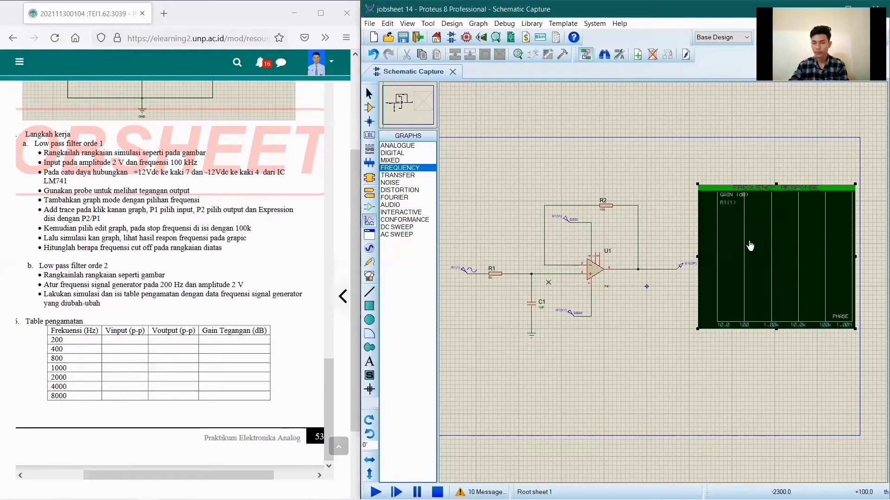
Set the frequency graph's reference to R1(1) and its stop frequency to 100k, and resimulate the graph.
right_click(668, 416)
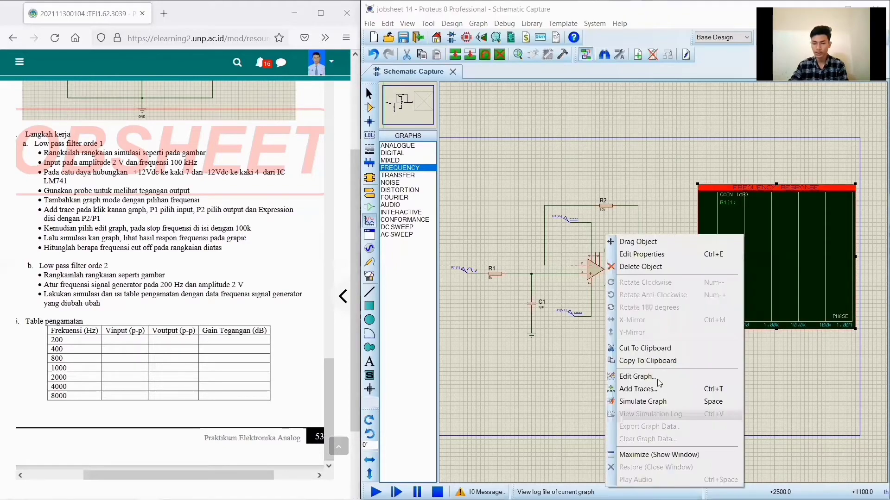
click(658, 379)
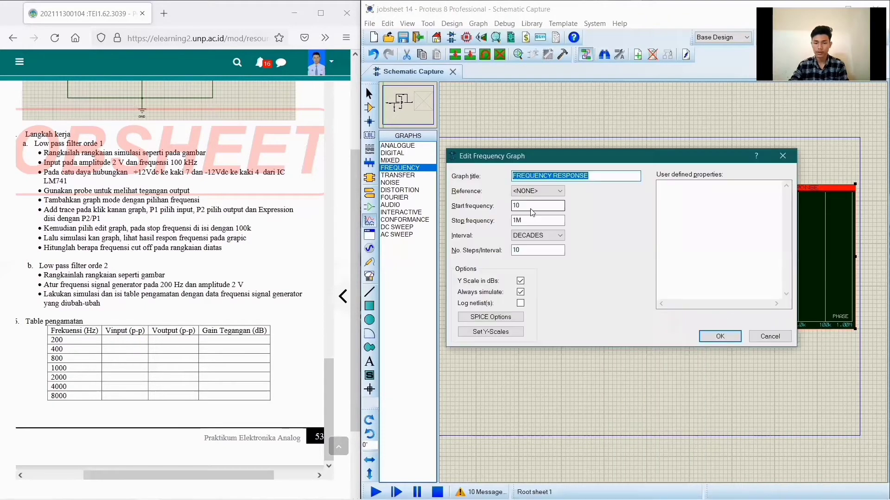
click(529, 190)
click(529, 206)
click(527, 220)
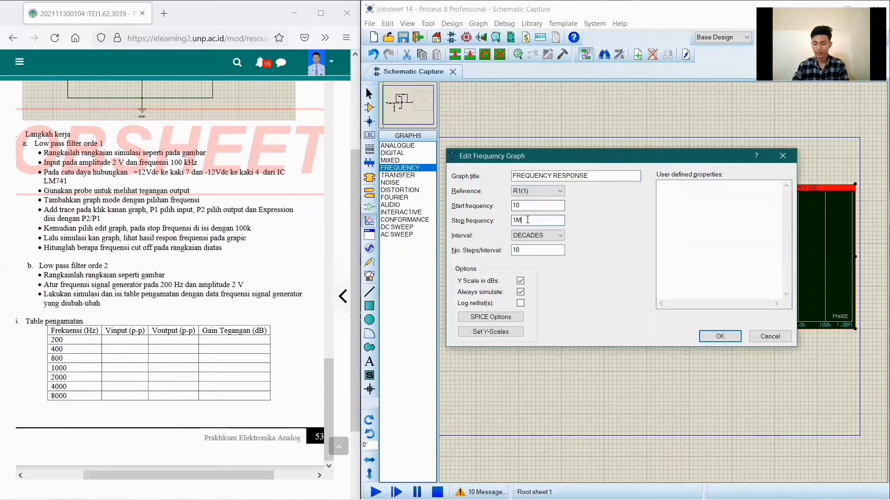
key(BackSpace)
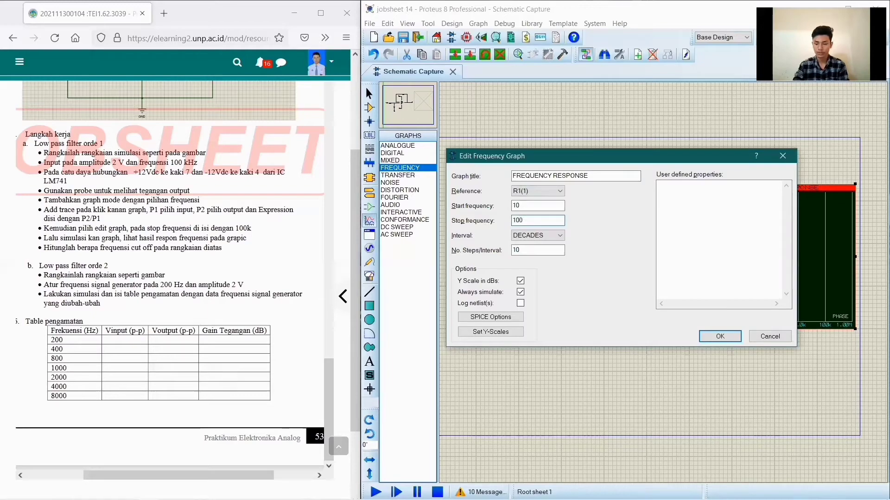
key(Return)
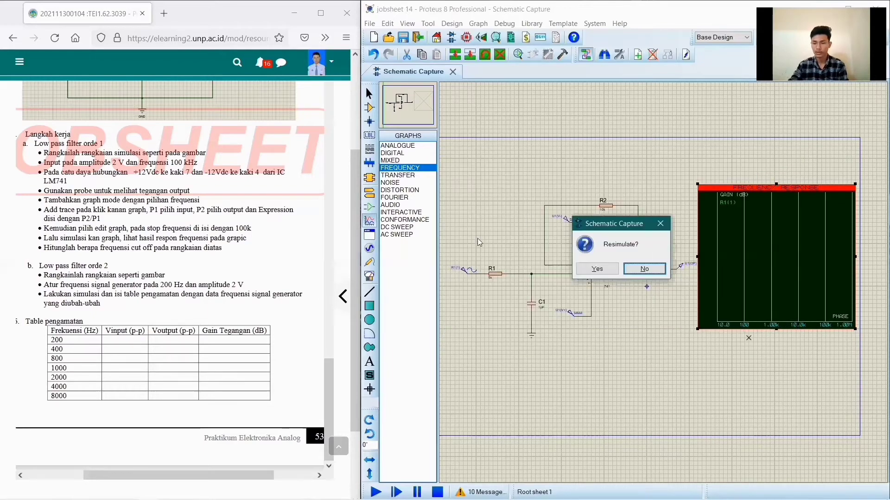
click(590, 272)
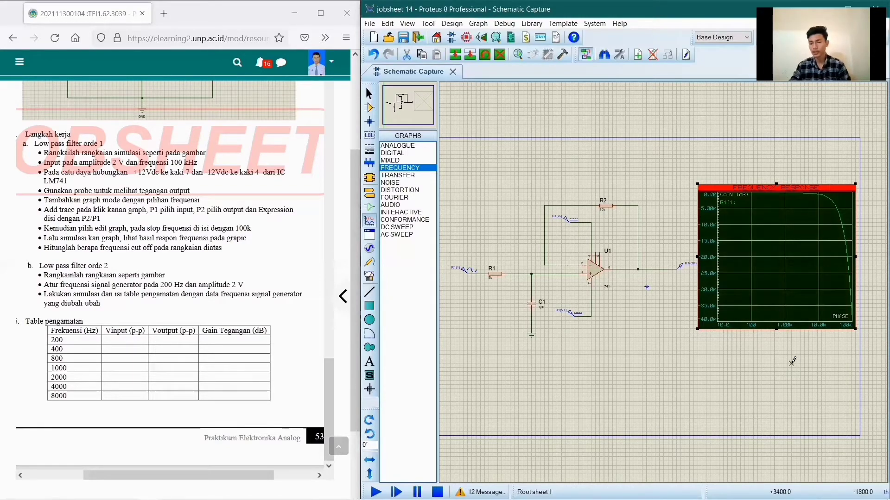
View the second-order low-pass filter diagram in section b of the job sheet.
click(799, 324)
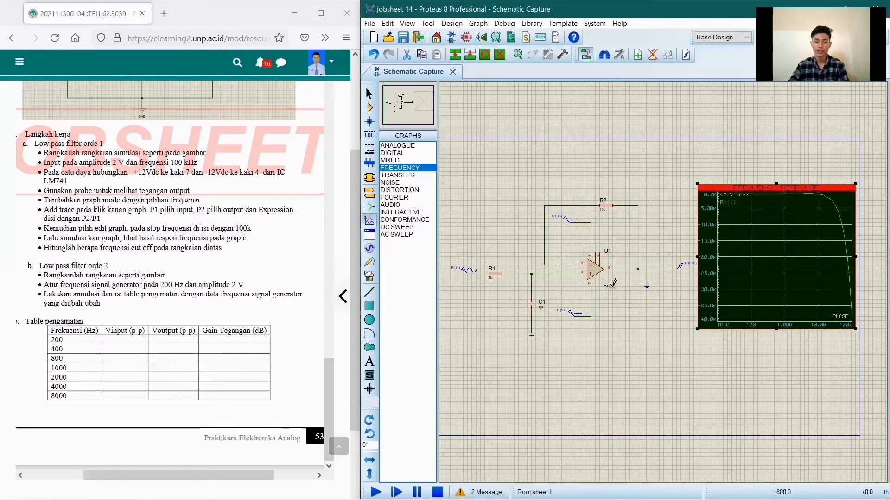
scroll(210, 238, up, 4)
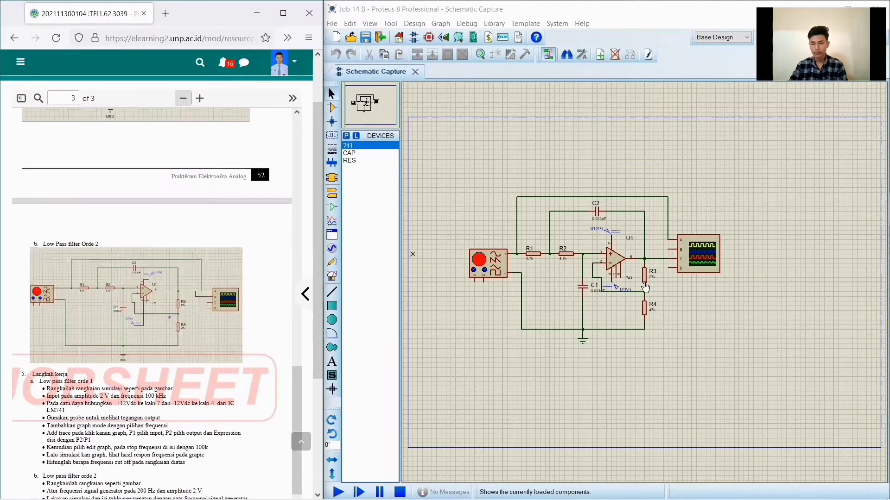
Run the second-order filter simulation and move the signal generator and oscilloscope windows over the schematic.
scroll(622, 186, up, 2)
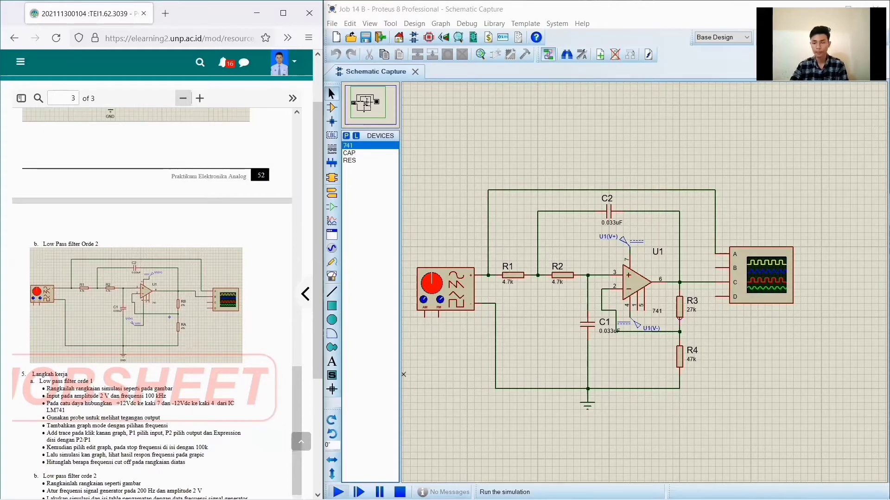
click(338, 492)
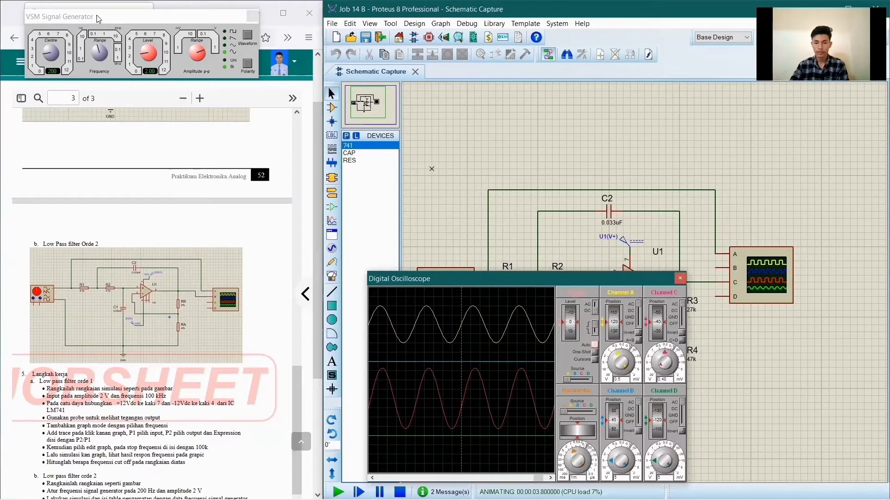
drag(96, 15, 449, 137)
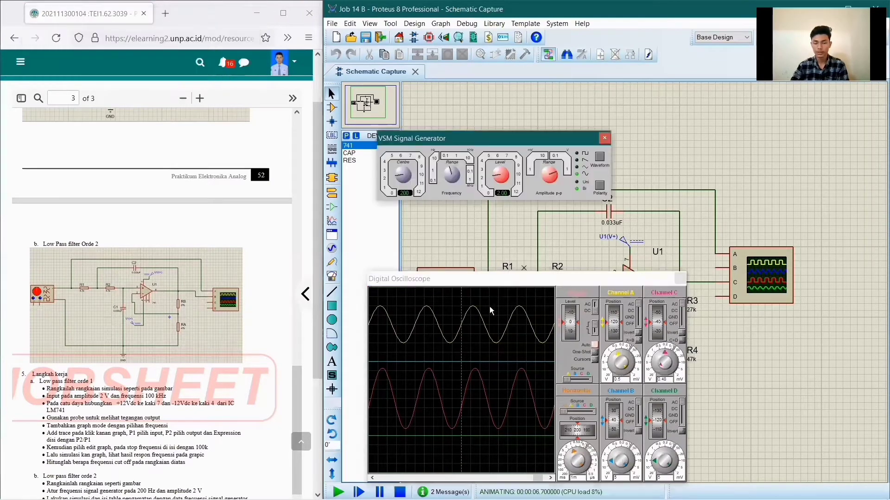
click(492, 285)
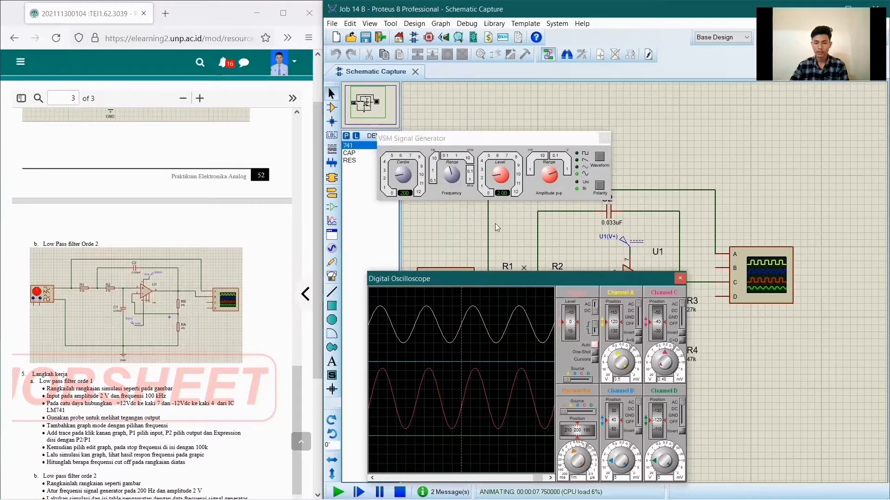
drag(492, 282, 495, 223)
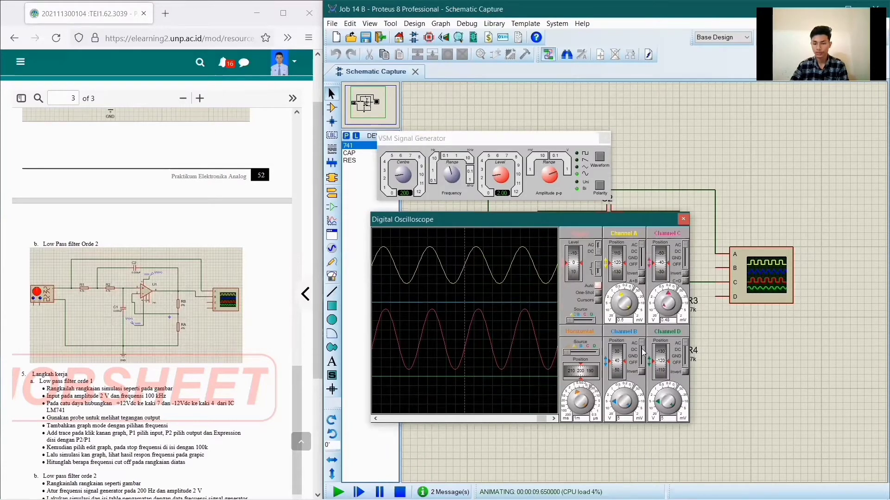
Switch off oscilloscope channels B and D and align the oscilloscope window just below the signal generator.
click(640, 363)
click(684, 364)
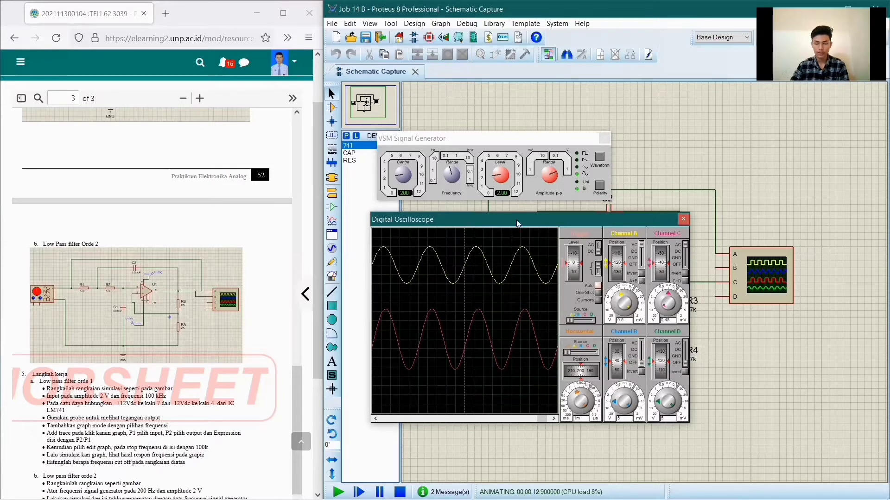
scroll(181, 229, down, 3)
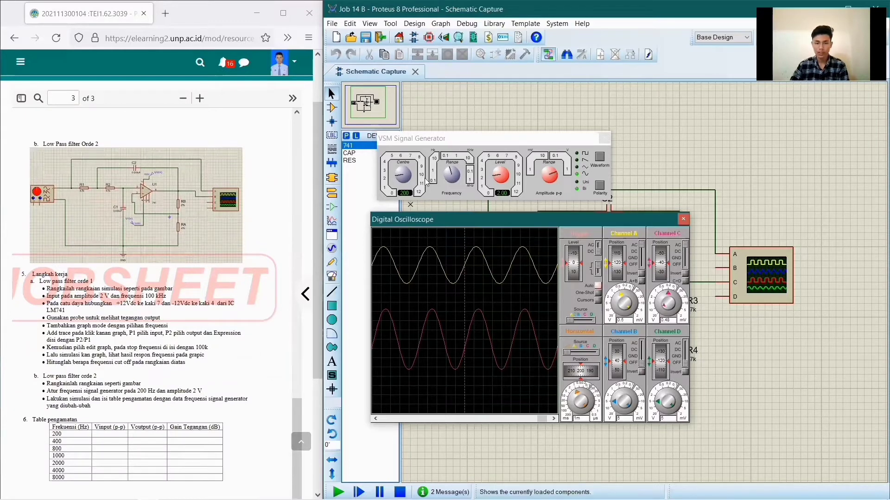
click(439, 195)
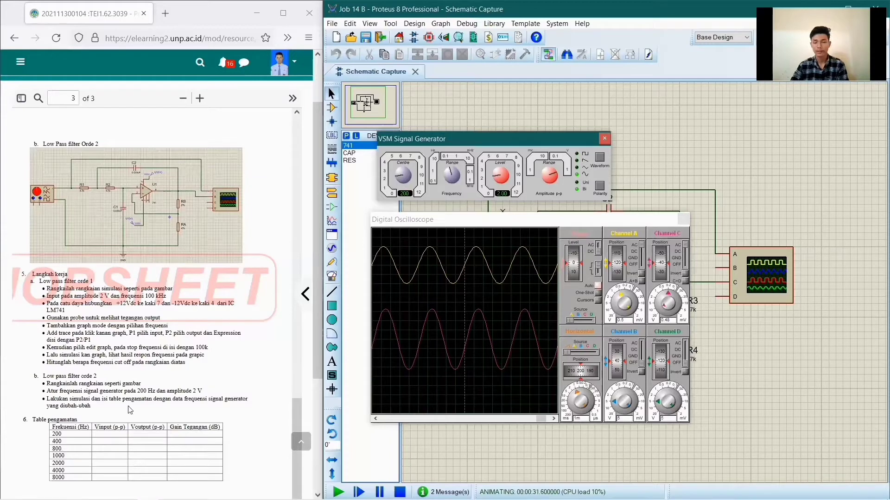
click(579, 218)
drag(579, 218, 556, 220)
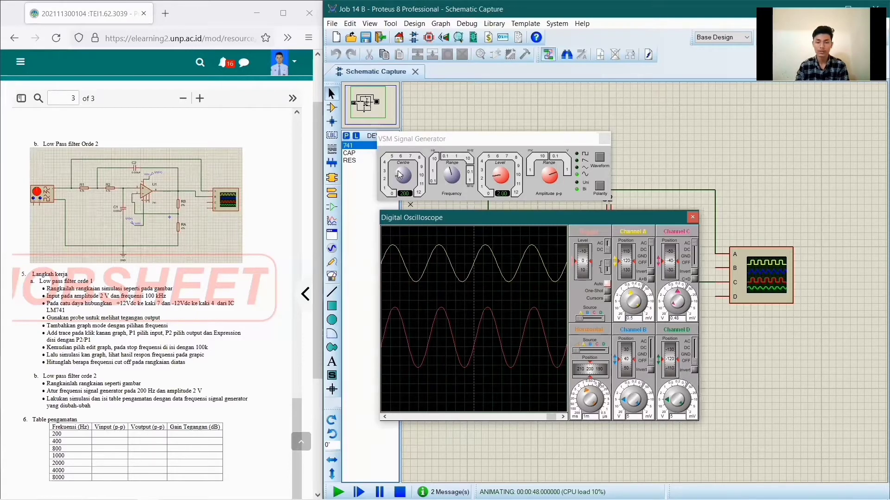
Set the signal generator's centre frequency to 400 Hz for the observation table's second row.
drag(396, 173, 398, 171)
scroll(398, 172, up, 1)
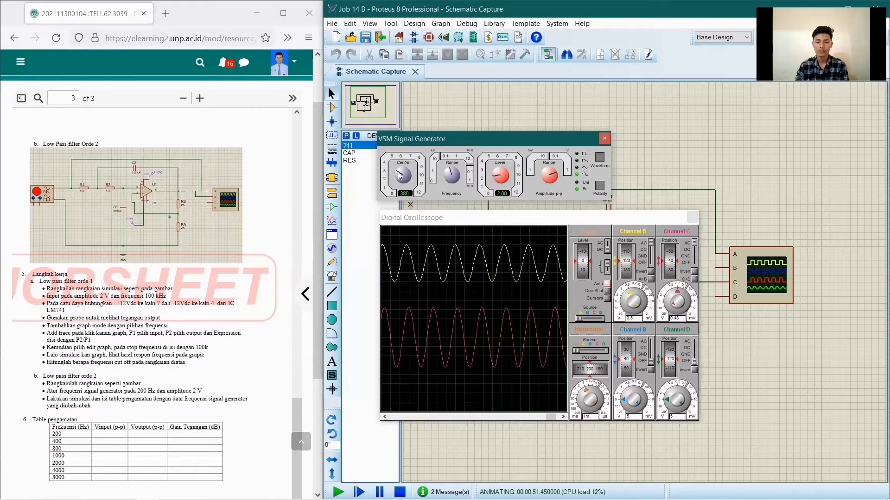
scroll(397, 170, up, 2)
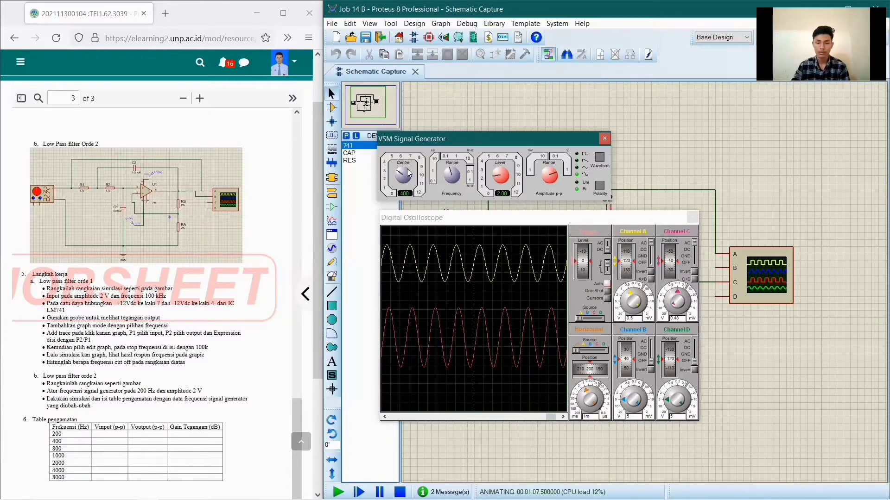
Set the signal generator's centre frequency to 800 Hz for the observation table's third row.
scroll(408, 173, up, 5)
scroll(409, 173, up, 1)
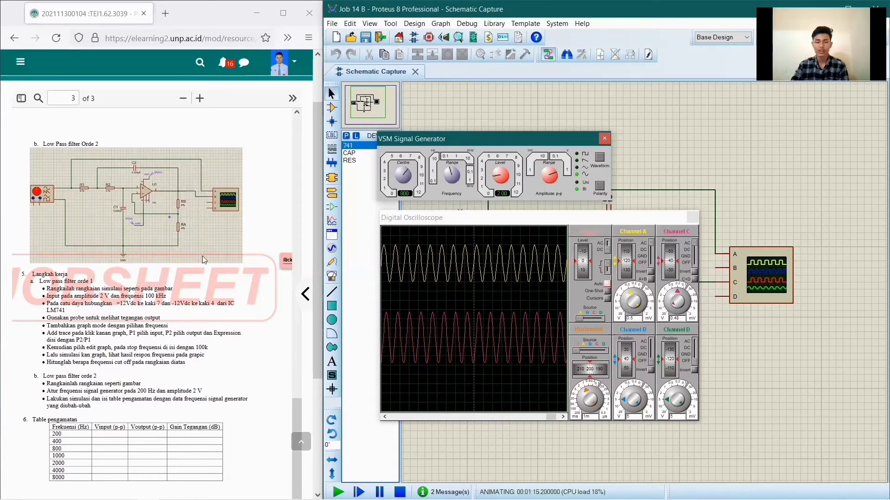
scroll(202, 256, up, 3)
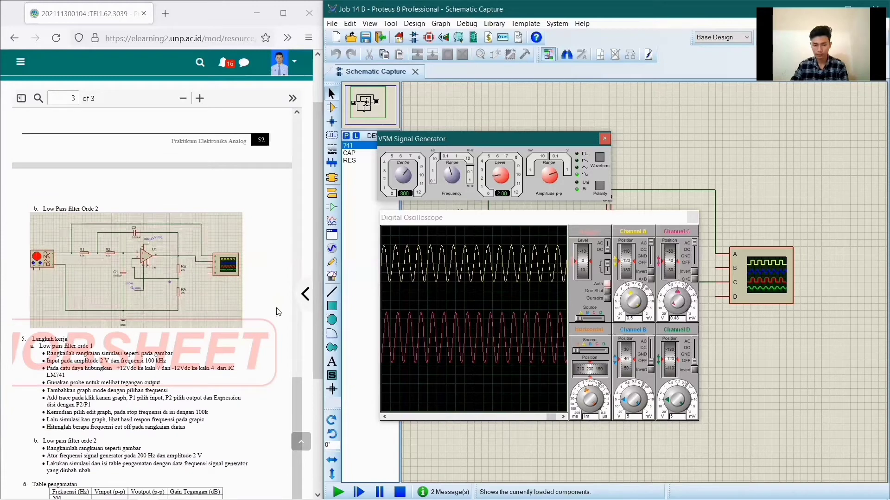
scroll(277, 312, up, 3)
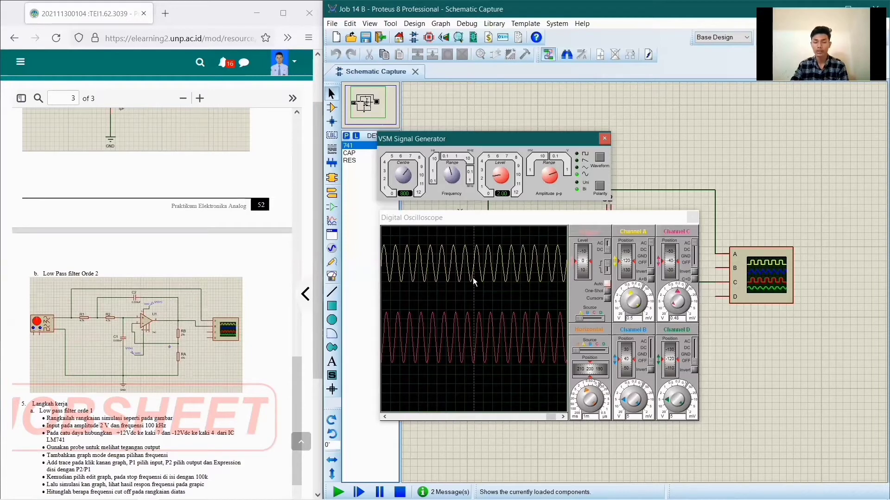
drag(406, 171, 408, 173)
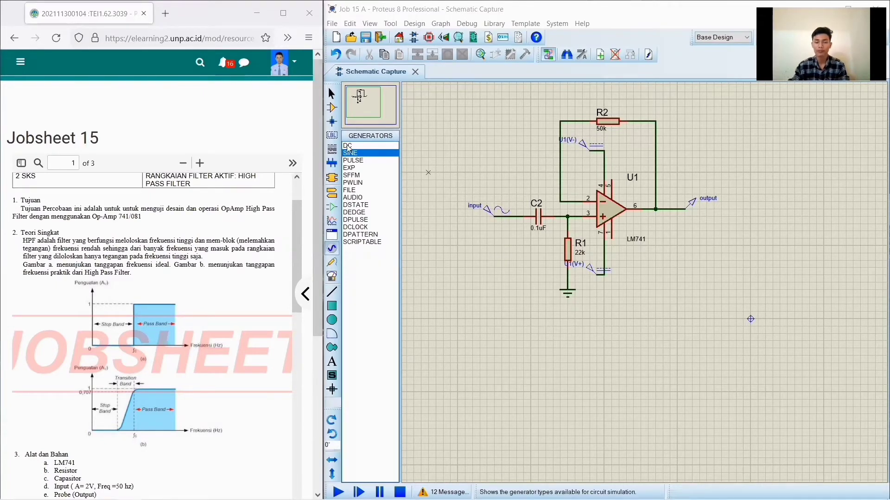
Place a FREQUENCY graph below the output probe of the Jobsheet 15 high-pass filter circuit.
scroll(255, 134, down, 10)
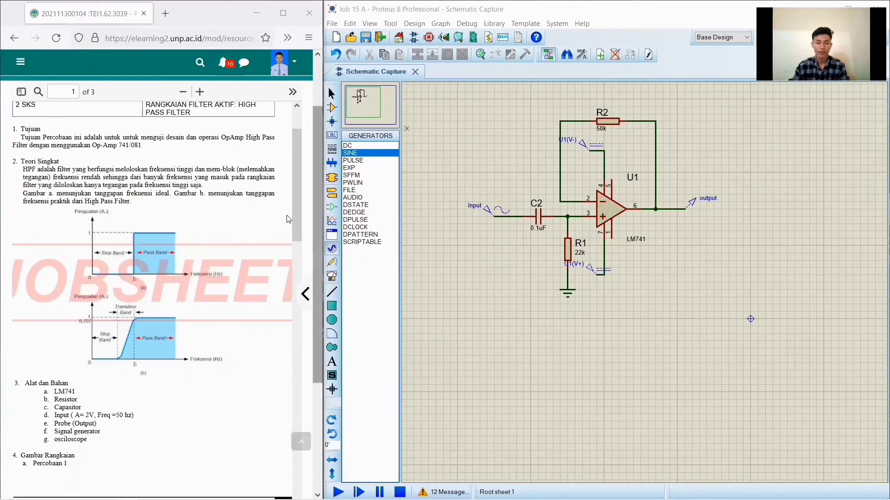
scroll(281, 223, down, 5)
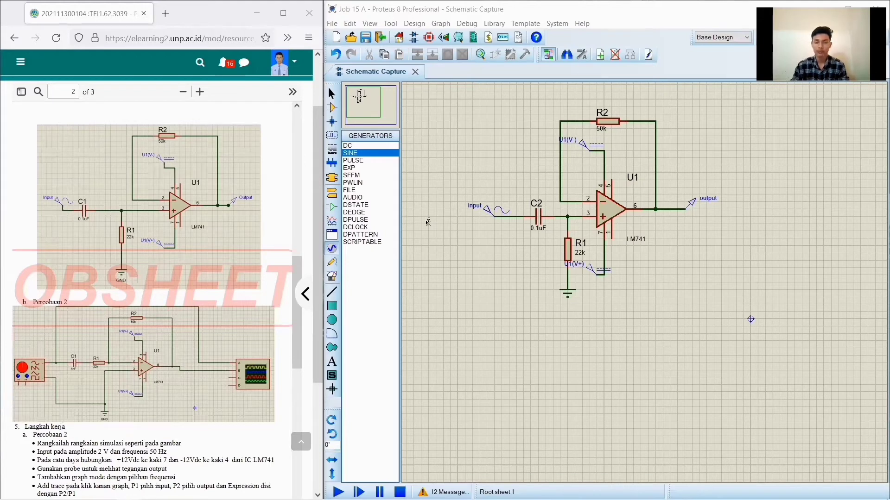
click(331, 221)
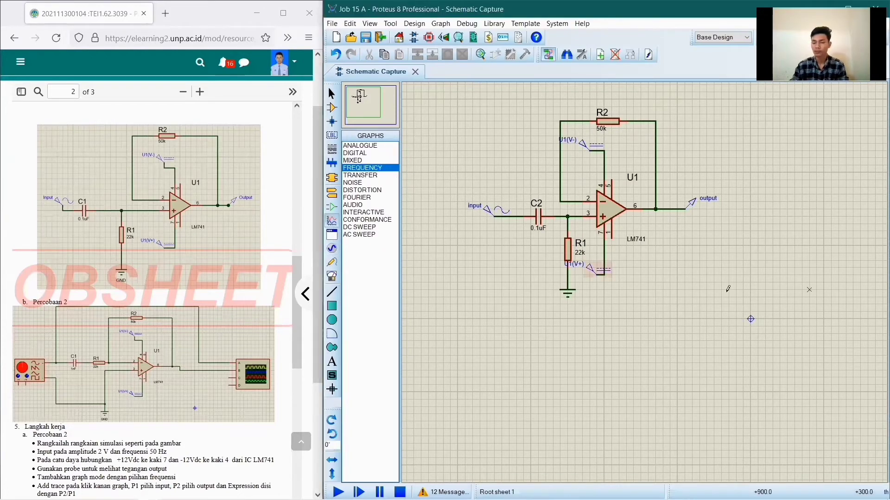
drag(670, 278, 860, 421)
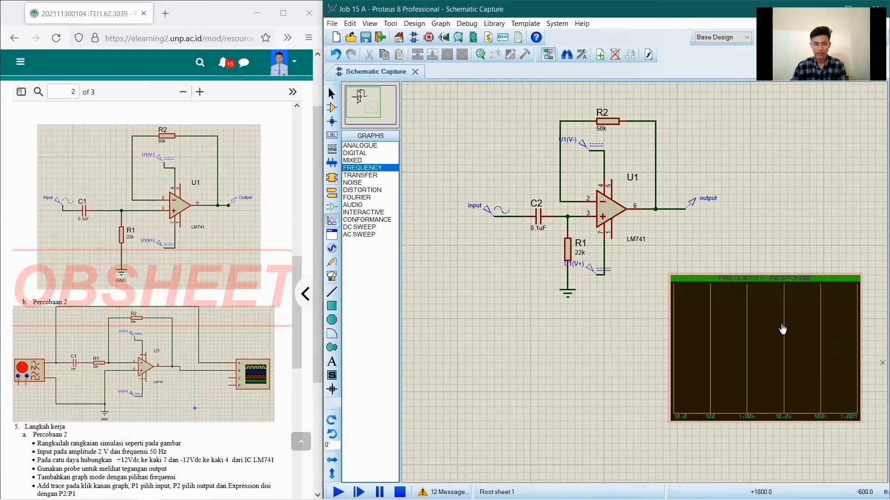
Add a phasor trace to the frequency graph with input as probe P1, output as probe P2 and the expression P2/P1.
right_click(741, 296)
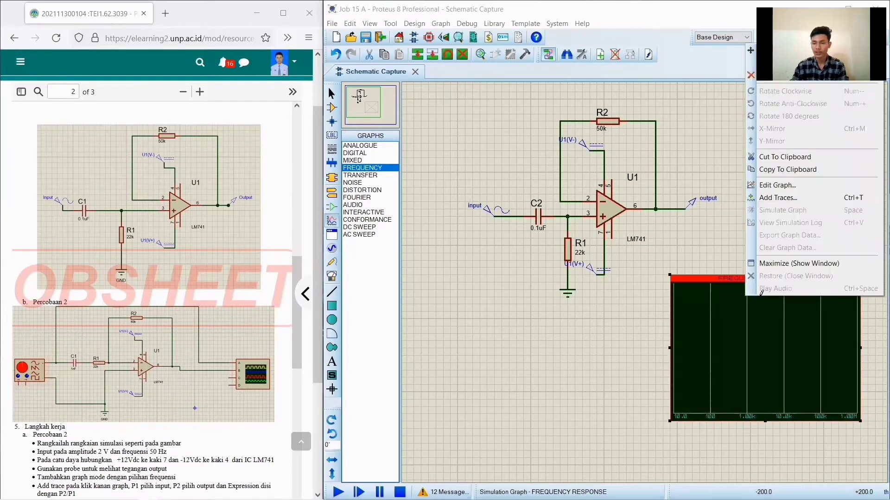
click(785, 200)
click(592, 223)
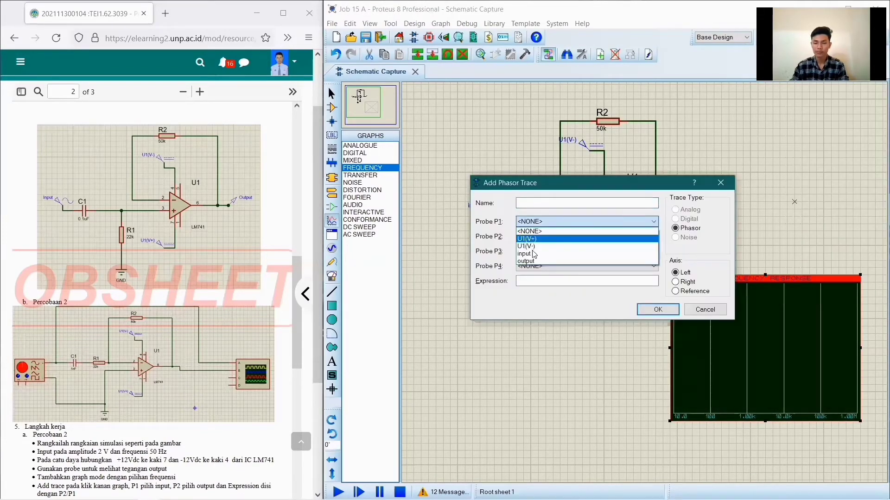
click(524, 254)
click(530, 237)
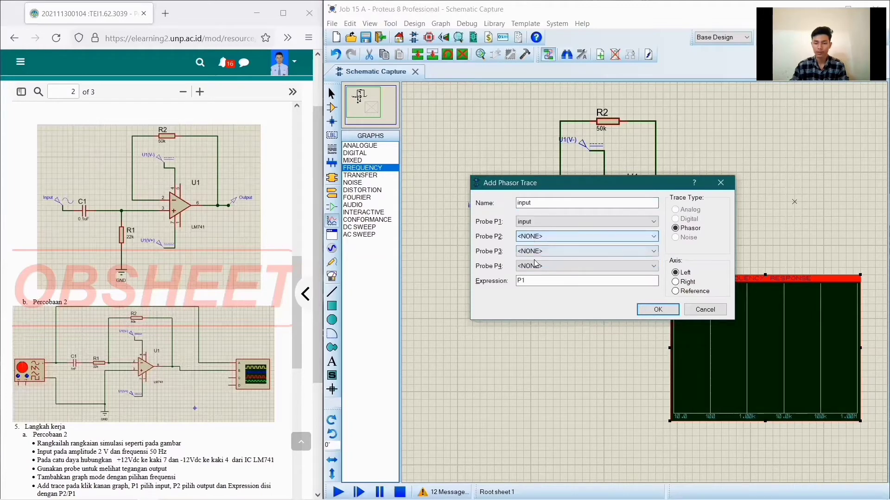
click(530, 276)
click(531, 282)
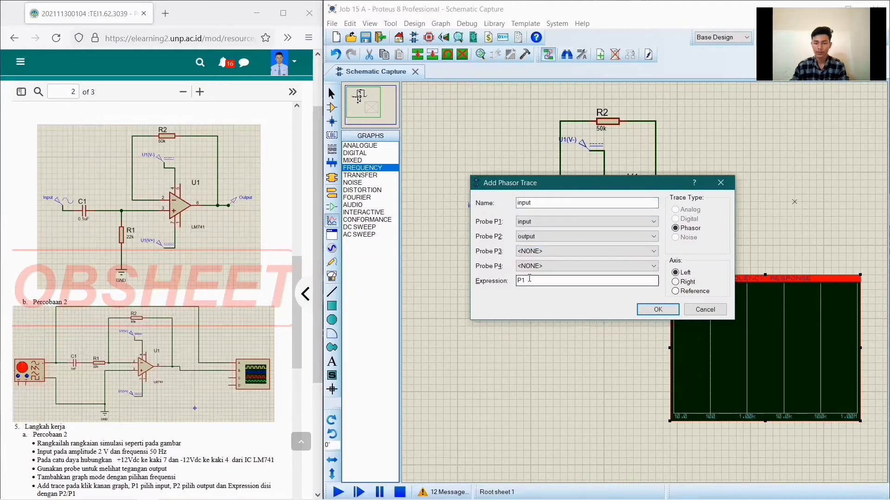
key(Home)
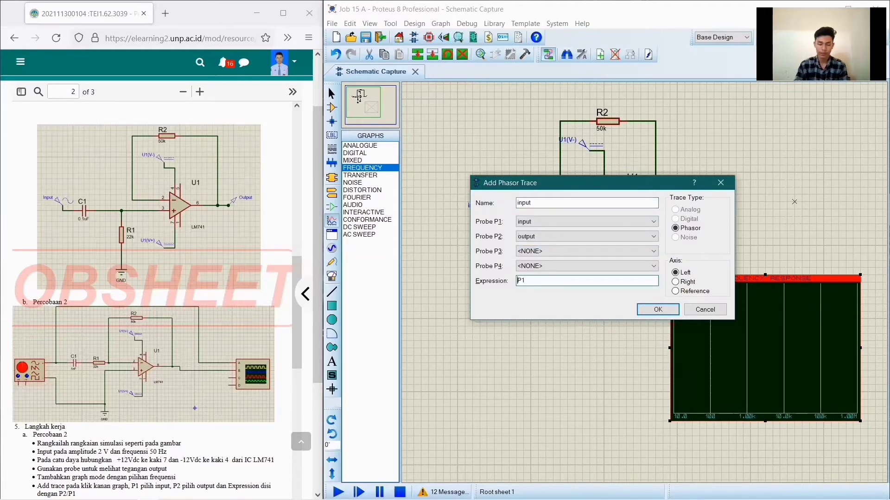
text(P2/)
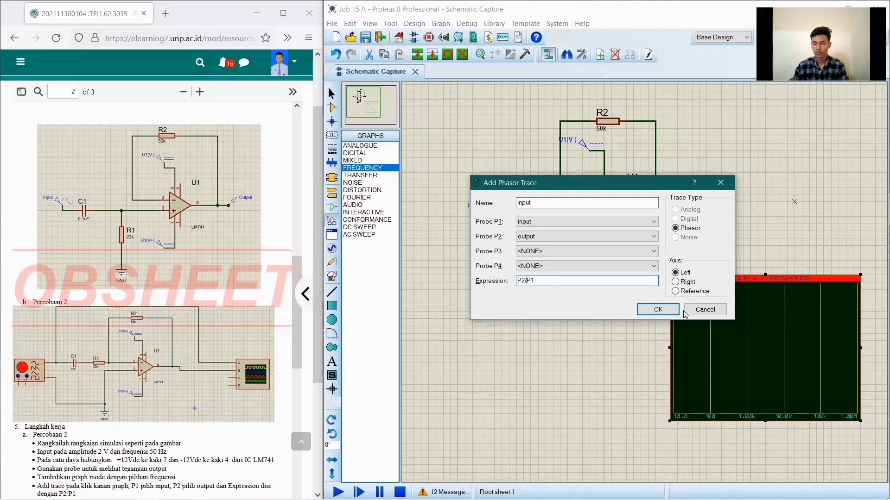
key(Return)
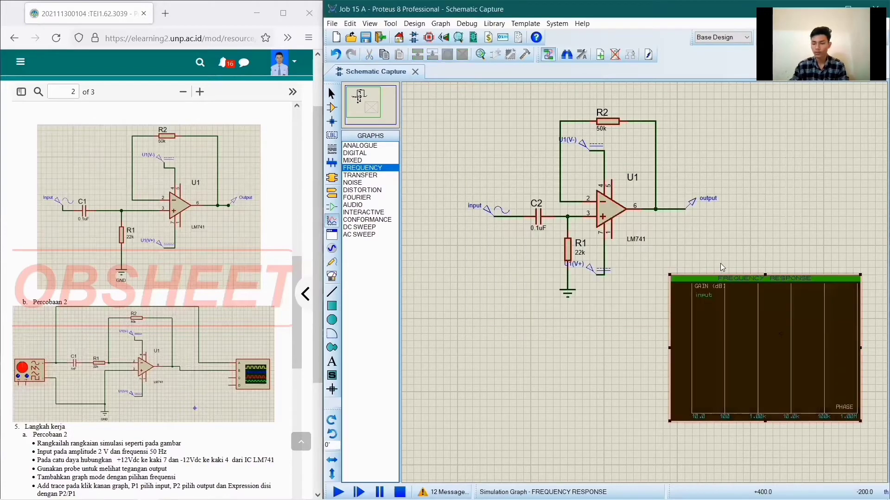
Set the frequency graph's reference to input and its stop frequency to 100k, and resimulate the graph.
right_click(755, 320)
click(674, 207)
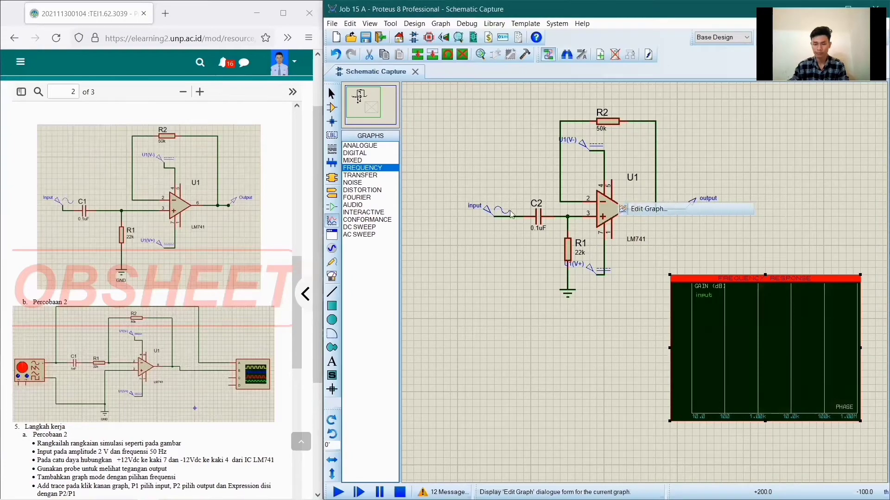
click(506, 191)
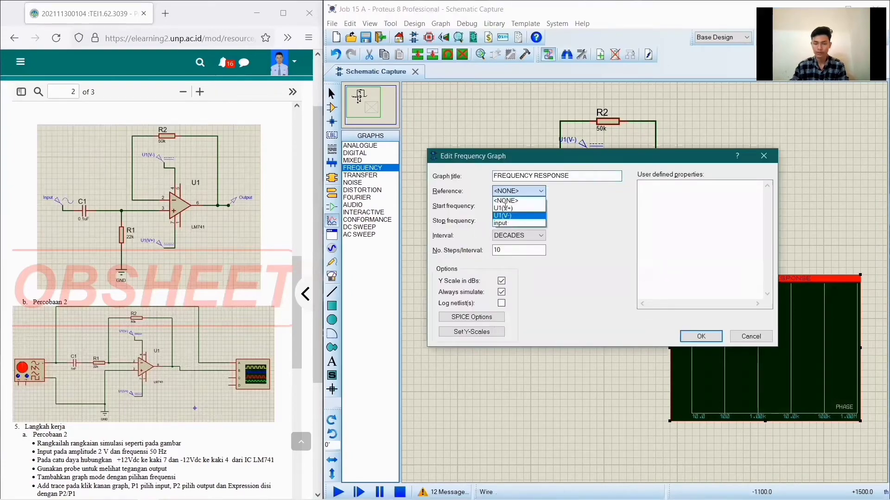
click(505, 218)
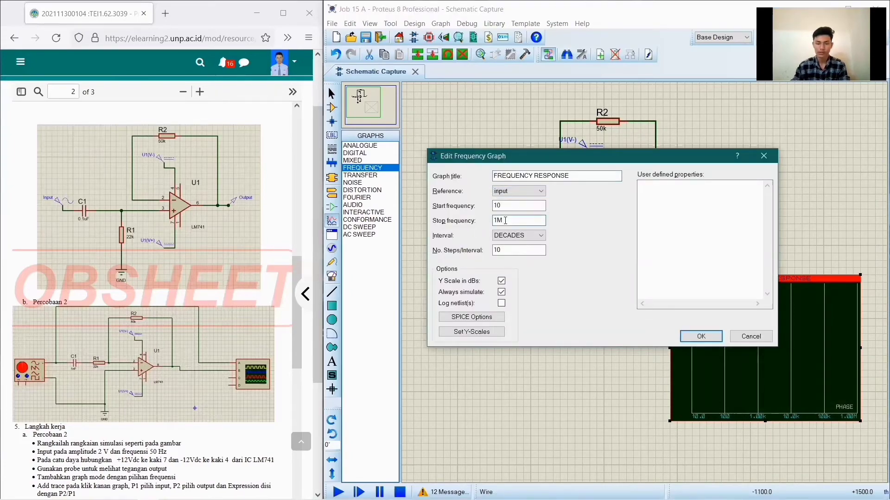
key(BackSpace)
key(BackSpace)
scroll(235, 230, down, 1)
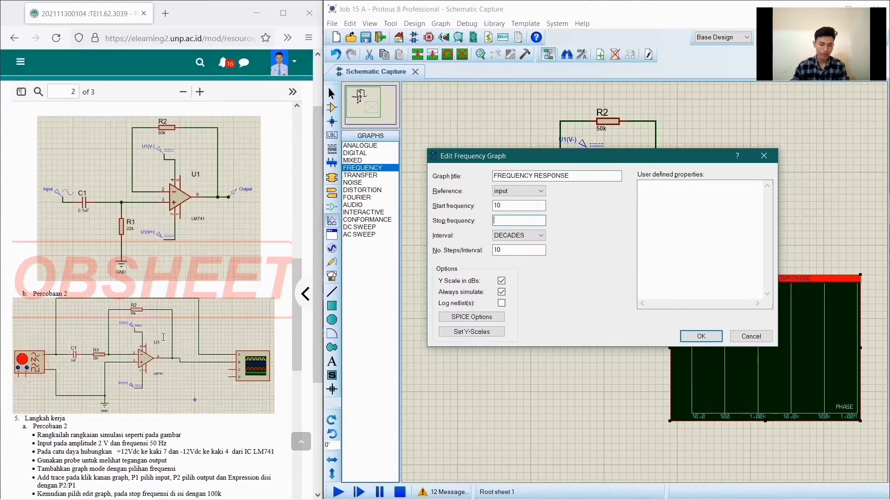
scroll(163, 336, down, 3)
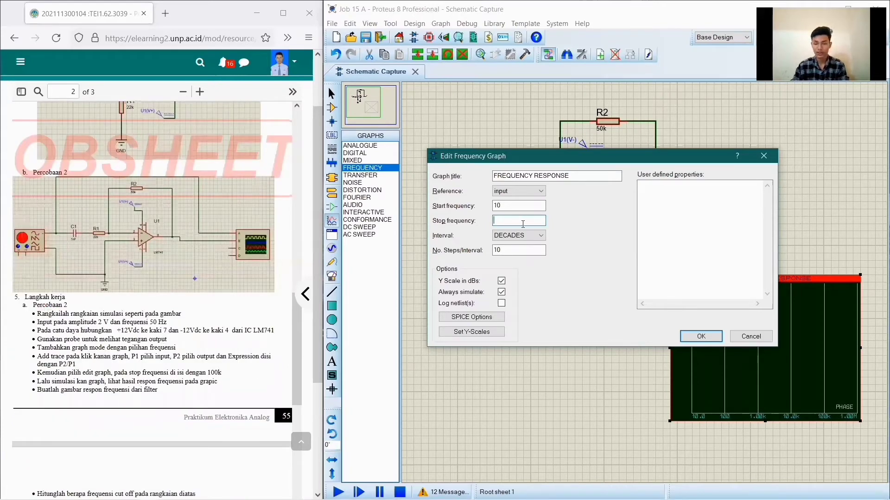
text(10)
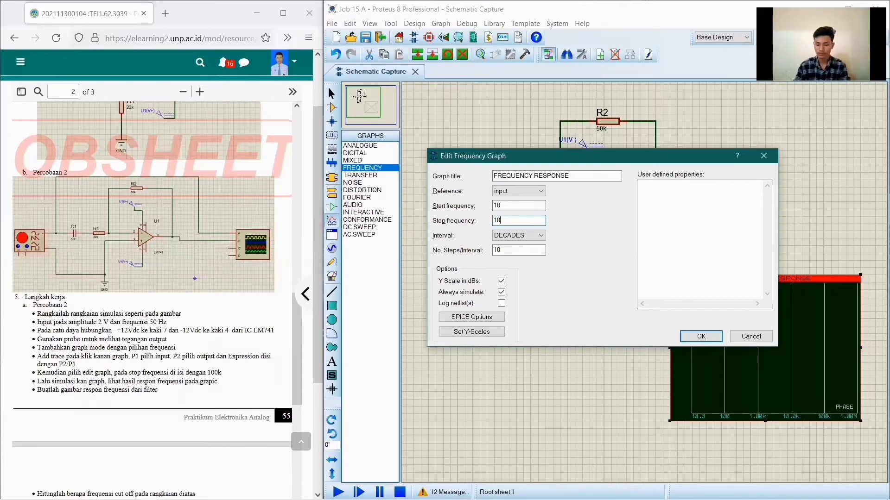
text(0)
key(Return)
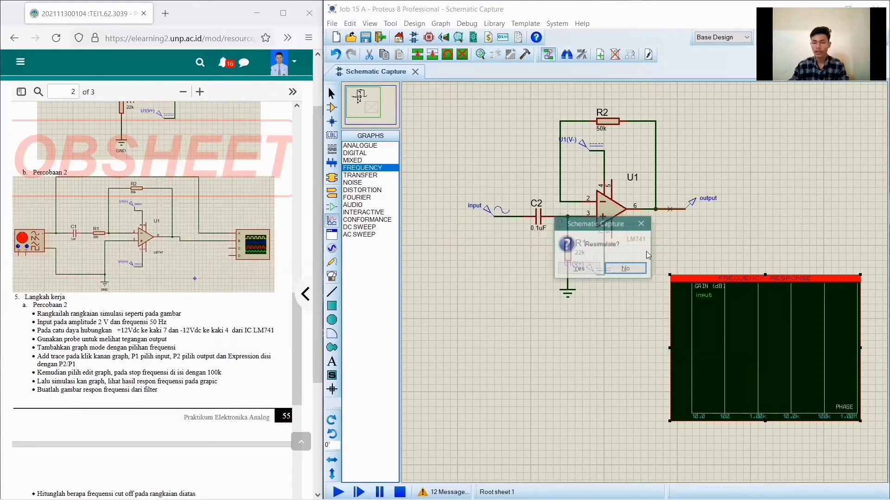
click(562, 269)
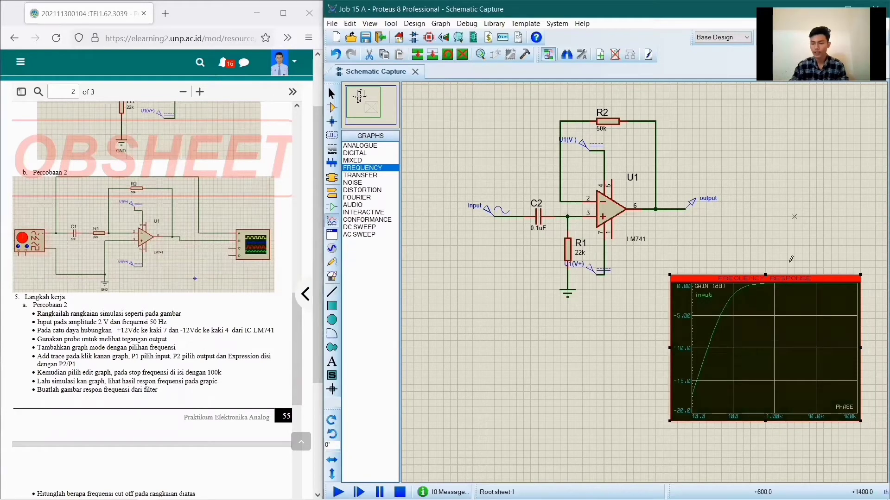
double_click(765, 327)
click(747, 335)
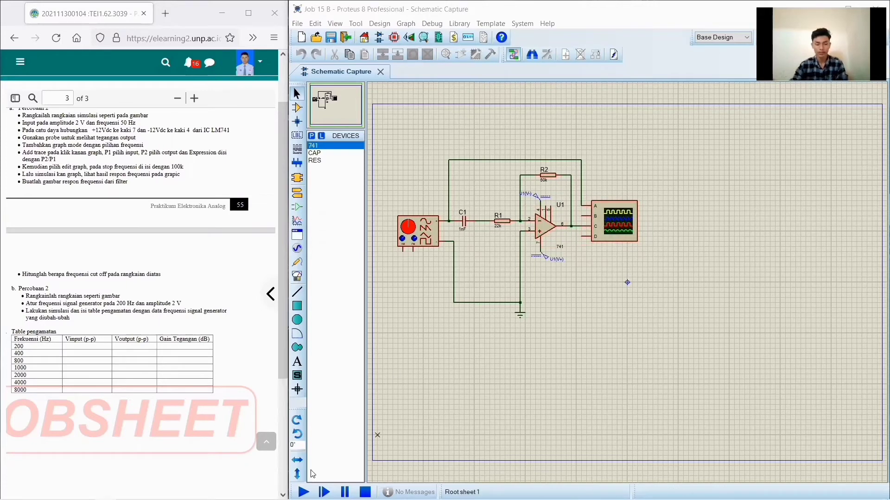
Run the Experiment 2 high-pass circuit simulation and move the signal generator and oscilloscope windows closer together below the sheet's upper edge.
key(F12)
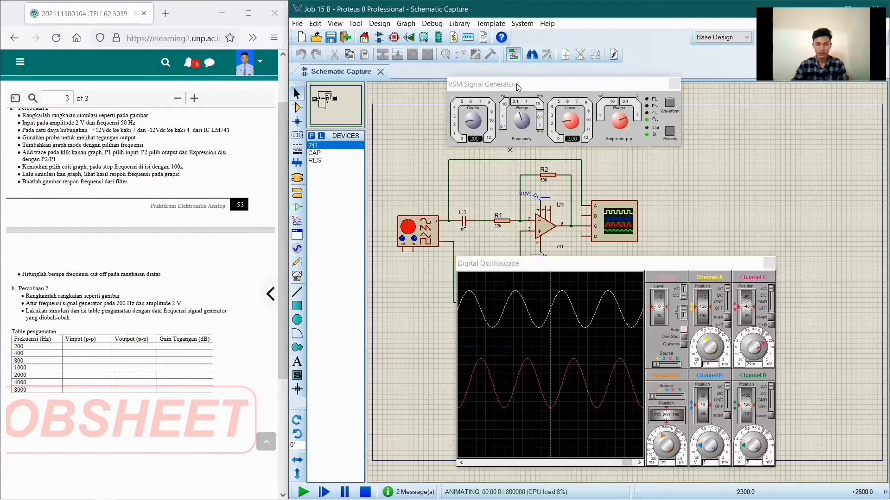
drag(516, 83, 526, 156)
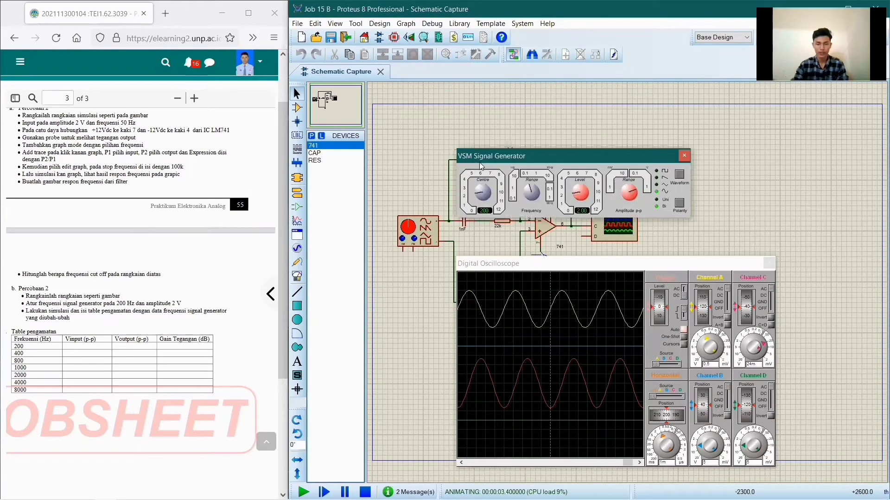
click(489, 274)
click(550, 160)
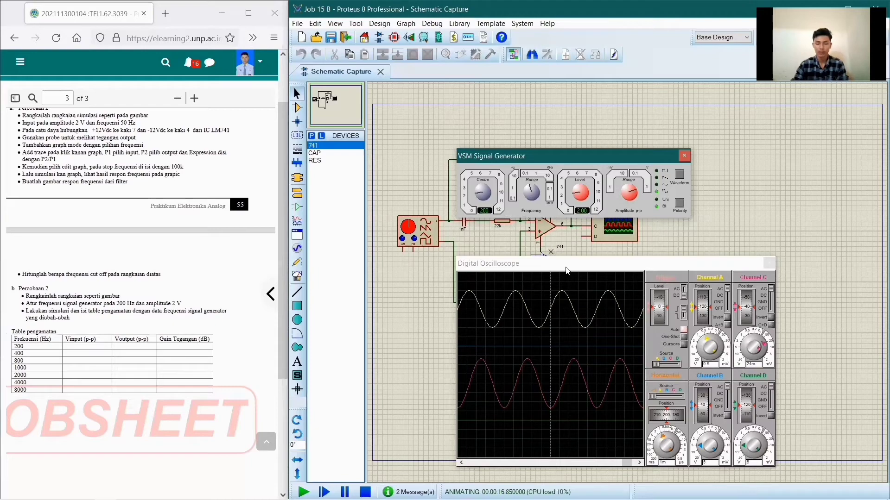
drag(562, 266, 558, 235)
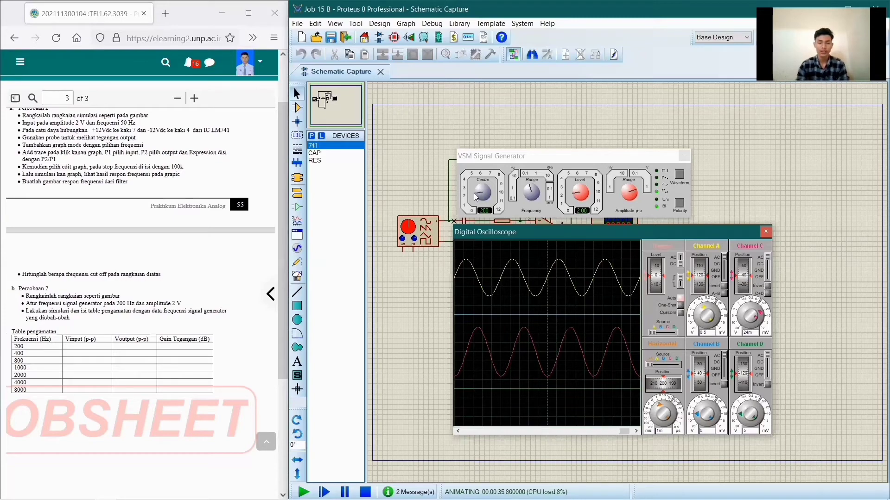
Raise the signal generator's centre frequency to about 410 Hz, then to about 810 Hz, for the table's 400 and 800 Hz rows.
drag(473, 193, 480, 192)
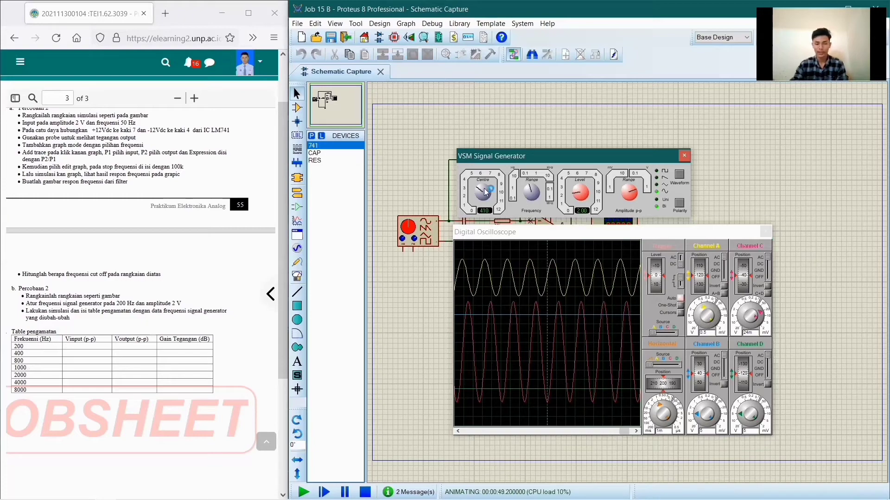
scroll(490, 190, up, 4)
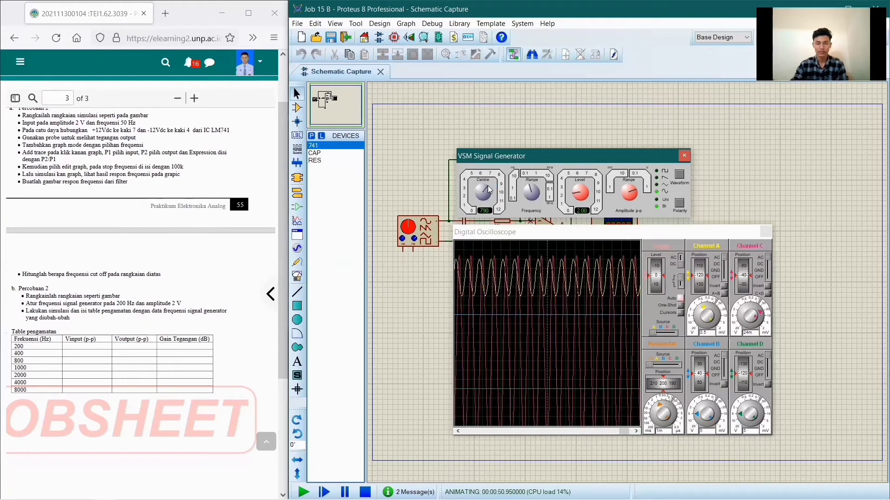
scroll(490, 189, down, 2)
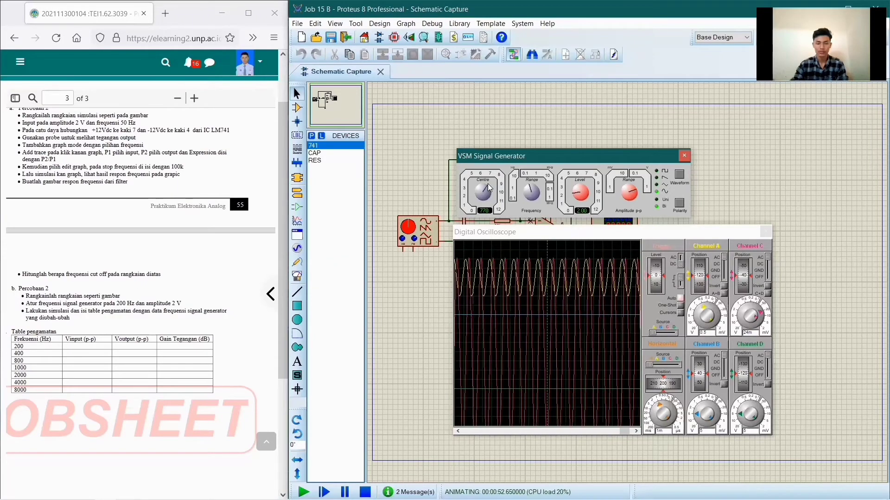
scroll(490, 188, up, 3)
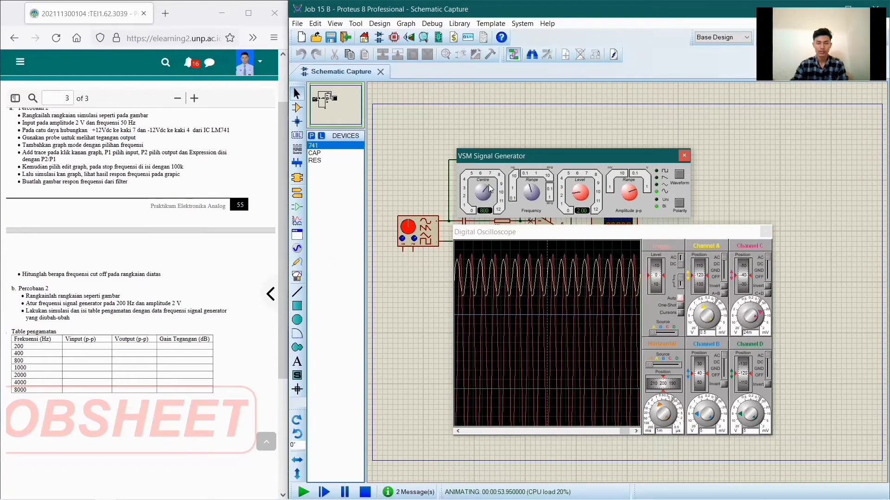
scroll(490, 189, up, 1)
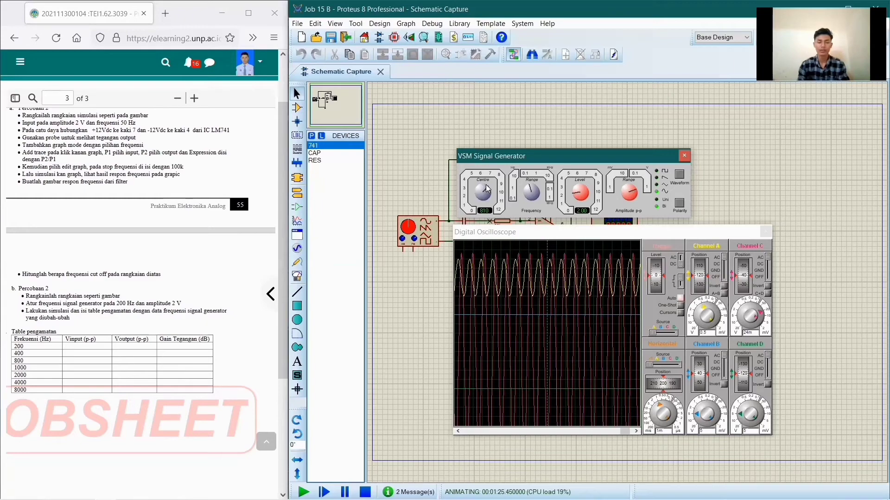
Lower the signal generator's centre frequency to about 220 Hz and stop the simulation.
drag(488, 189, 462, 201)
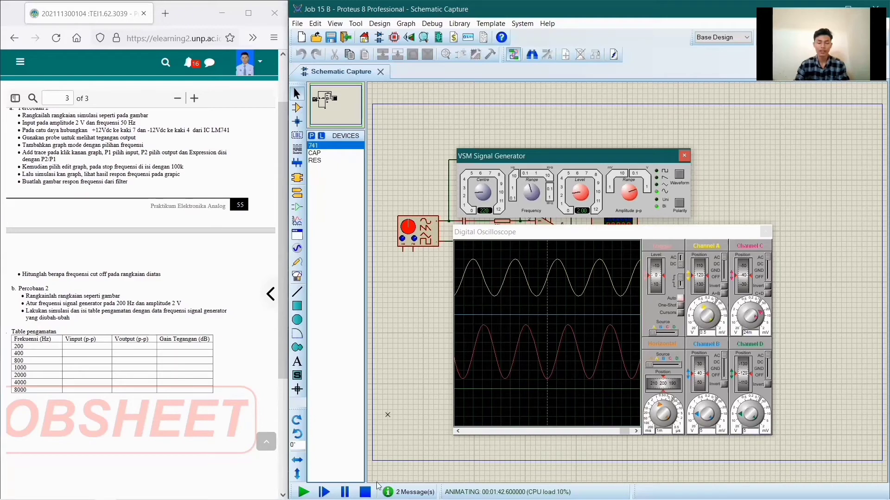
key(Escape)
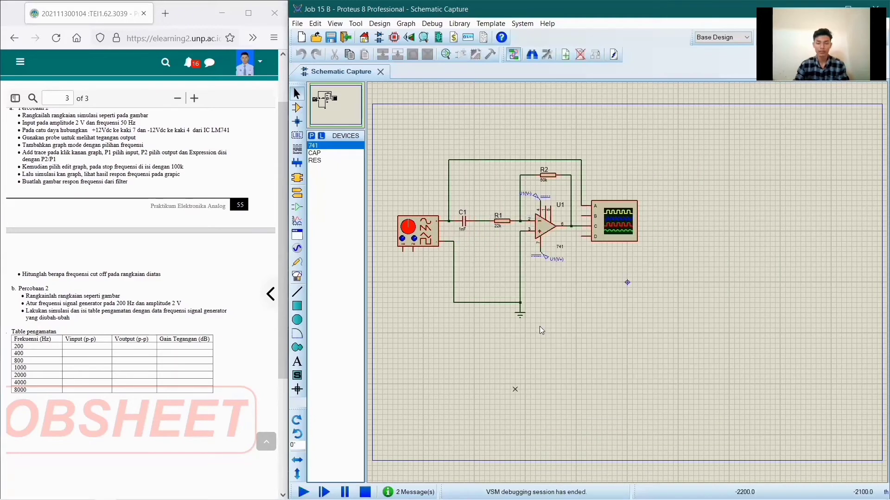